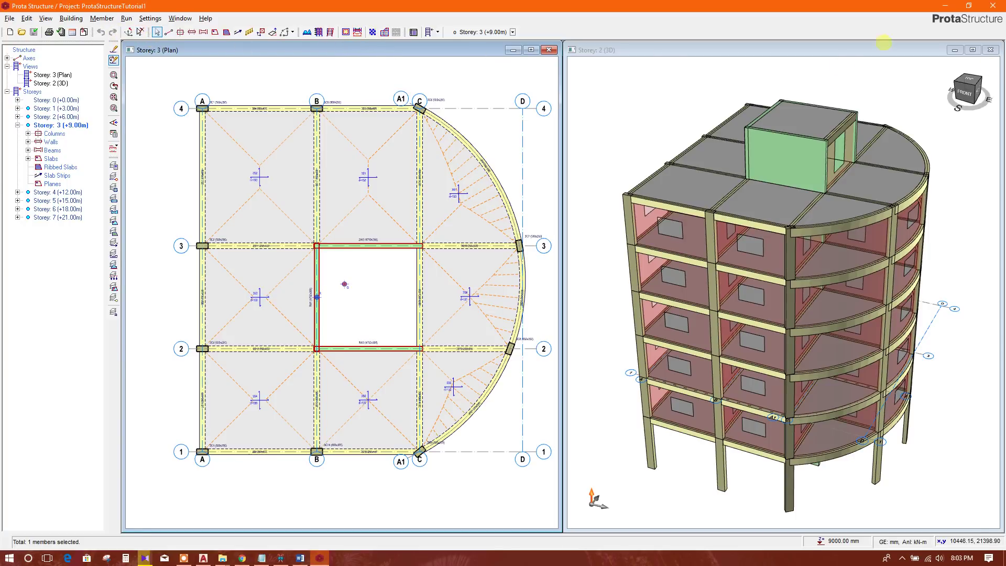
On Storey 0, insert separate pad bases for the columns at grids A1 and A4, without creating a typical footing.
{"action": "left_click", "coordinate": [495, 32]}
{"action": "left_click", "coordinate": [969, 23]}
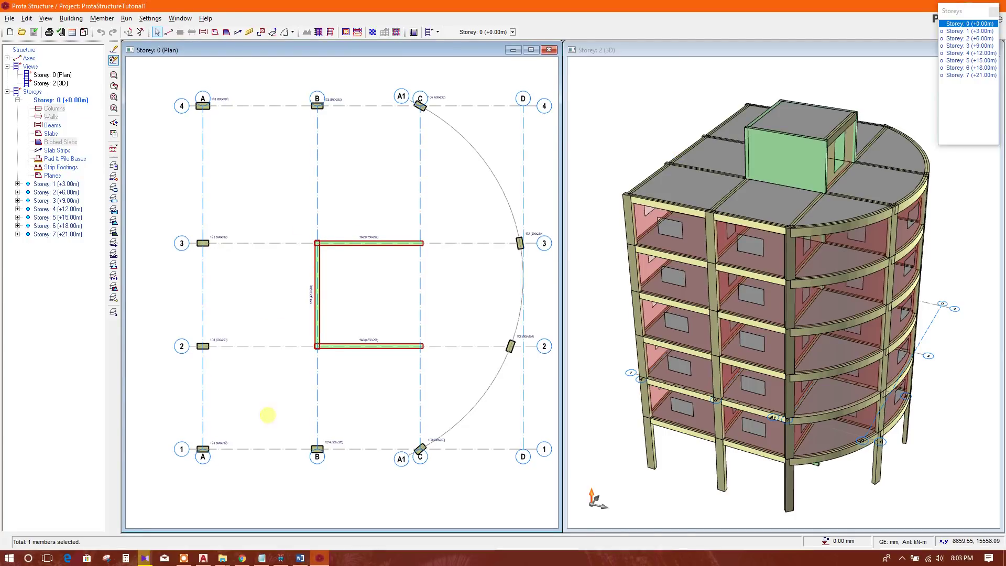
{"action": "left_click_drag", "start_coordinate": [179, 420], "coordinate": [258, 485]}
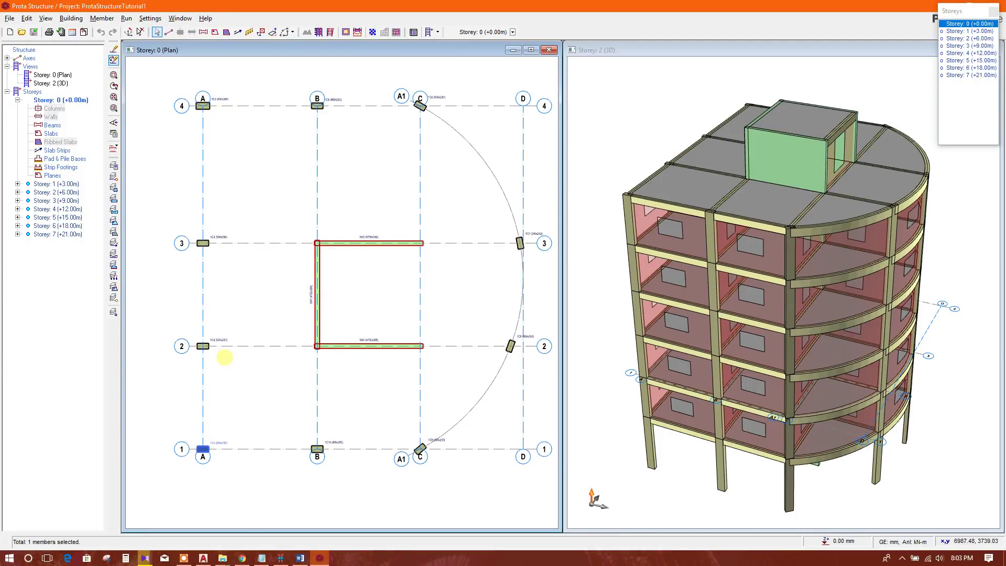
{"action": "left_click_drag", "start_coordinate": [187, 88], "coordinate": [261, 162]}
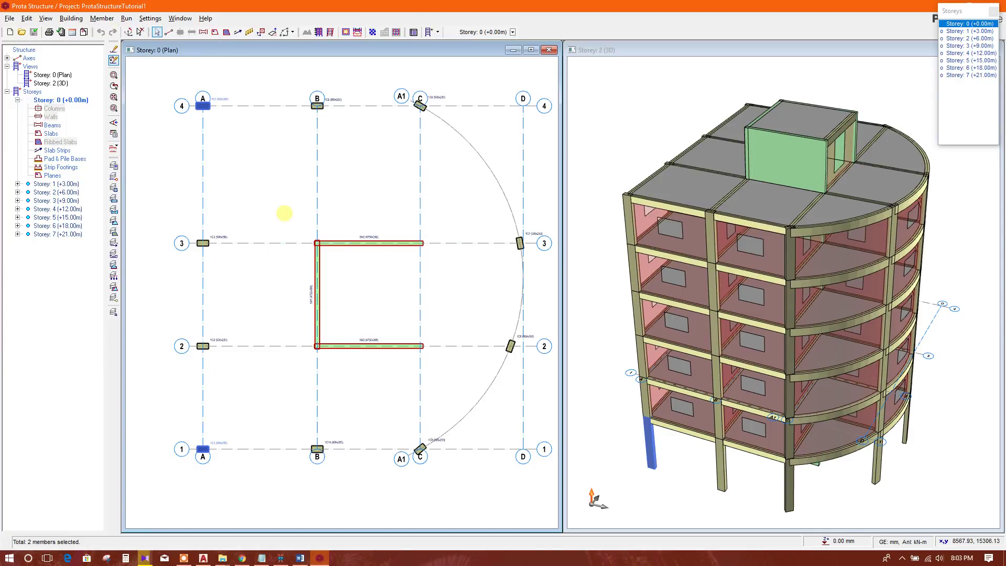
{"action": "right_click", "coordinate": [252, 174]}
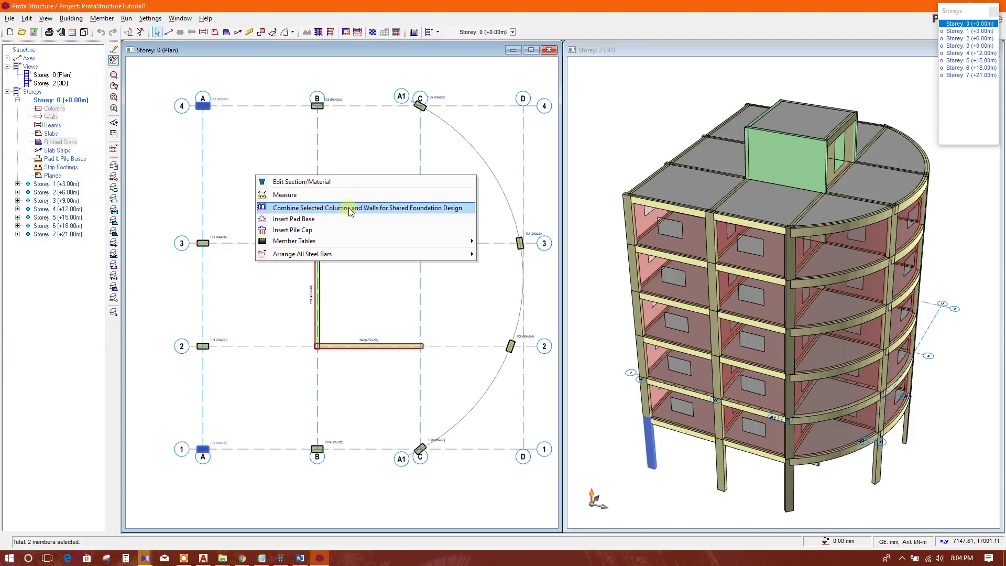
{"action": "left_click", "coordinate": [293, 220]}
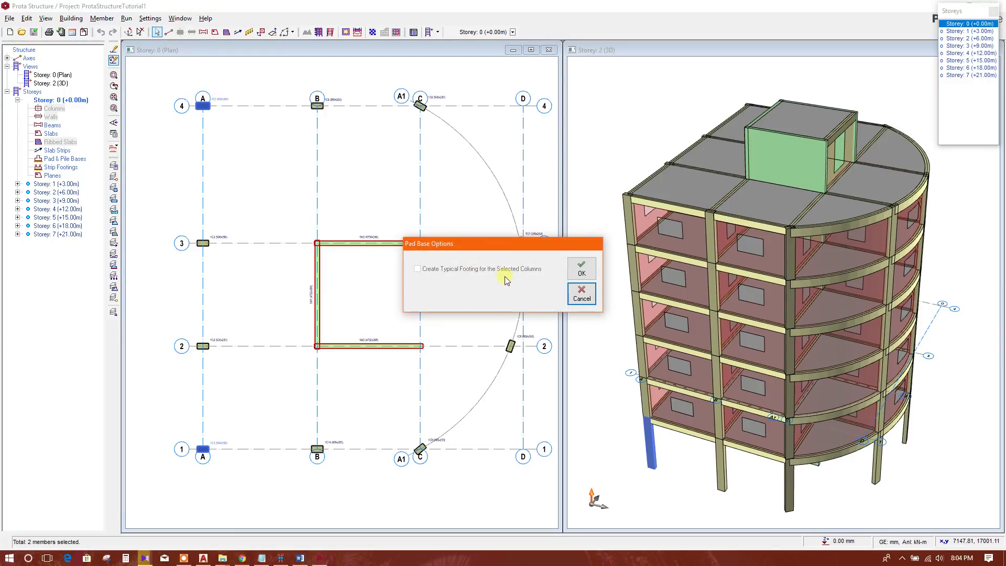
{"action": "left_click", "coordinate": [581, 268]}
{"action": "left_click", "coordinate": [582, 268]}
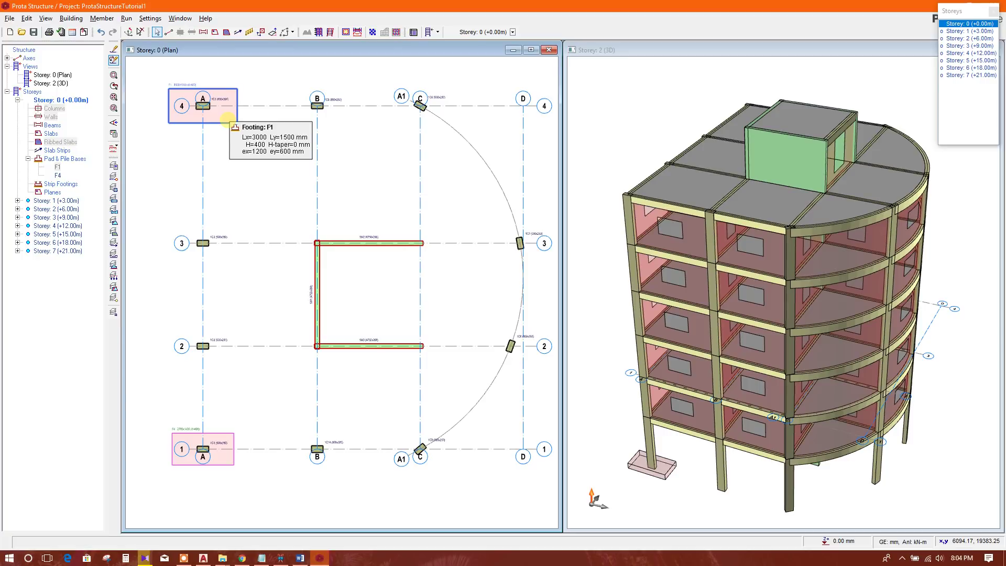
Open the properties of the pad base at grid A4 and calculate its design.
{"action": "left_click", "coordinate": [227, 122]}
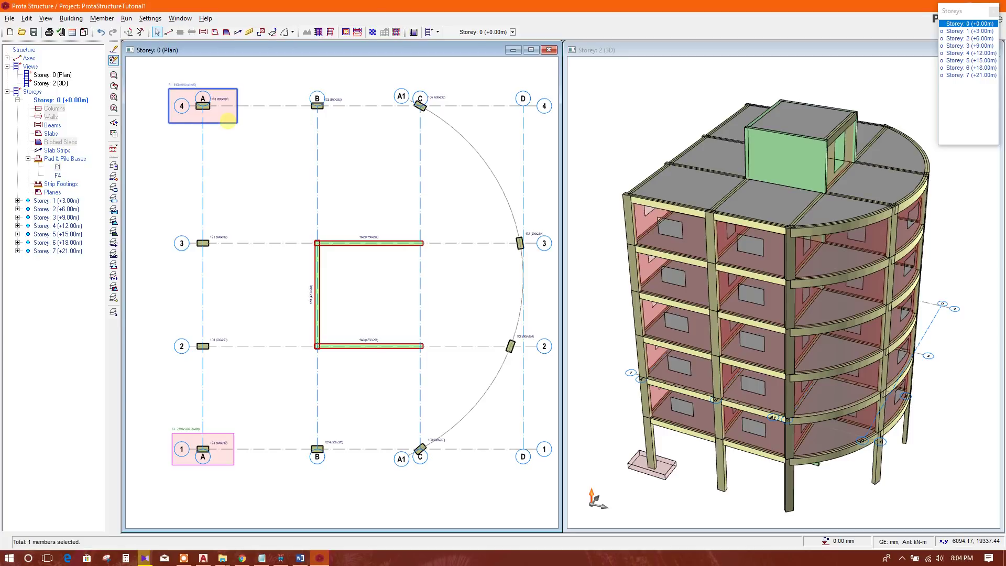
{"action": "right_click", "coordinate": [230, 442]}
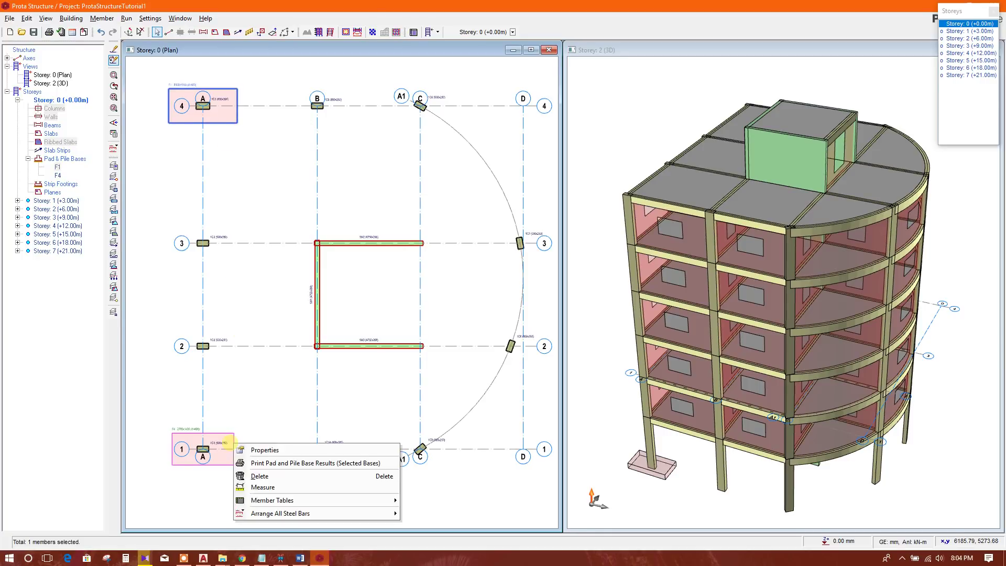
{"action": "left_click", "coordinate": [238, 449]}
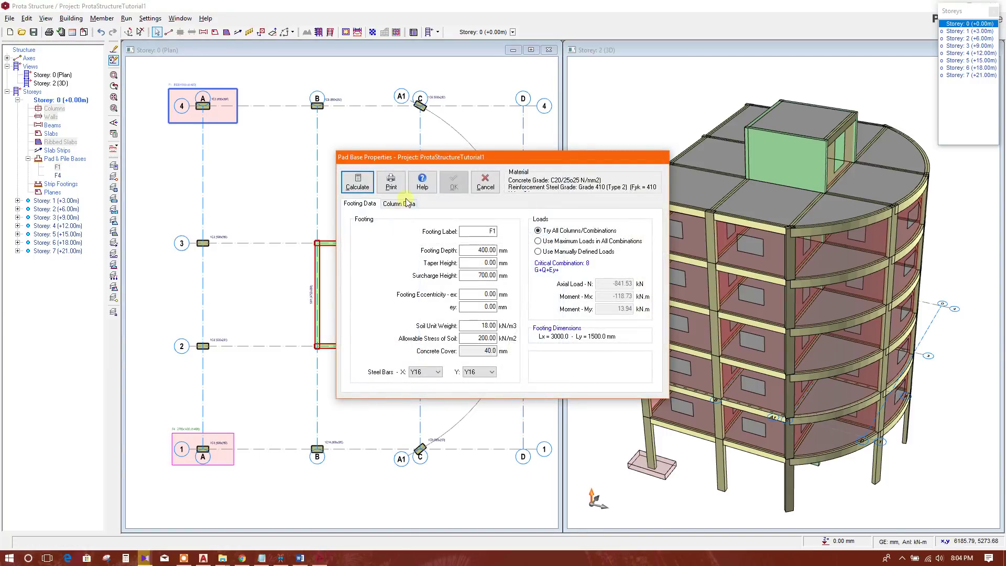
{"action": "left_click", "coordinate": [359, 187]}
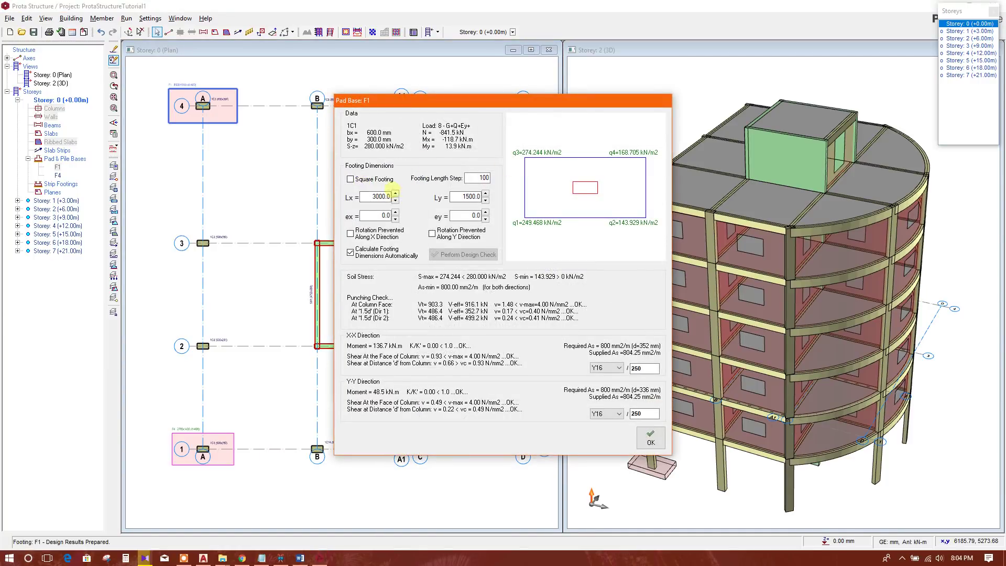
Make the A4 footing square and increase its side lengths Lx and Ly to 2600 mm.
{"action": "left_click", "coordinate": [368, 180]}
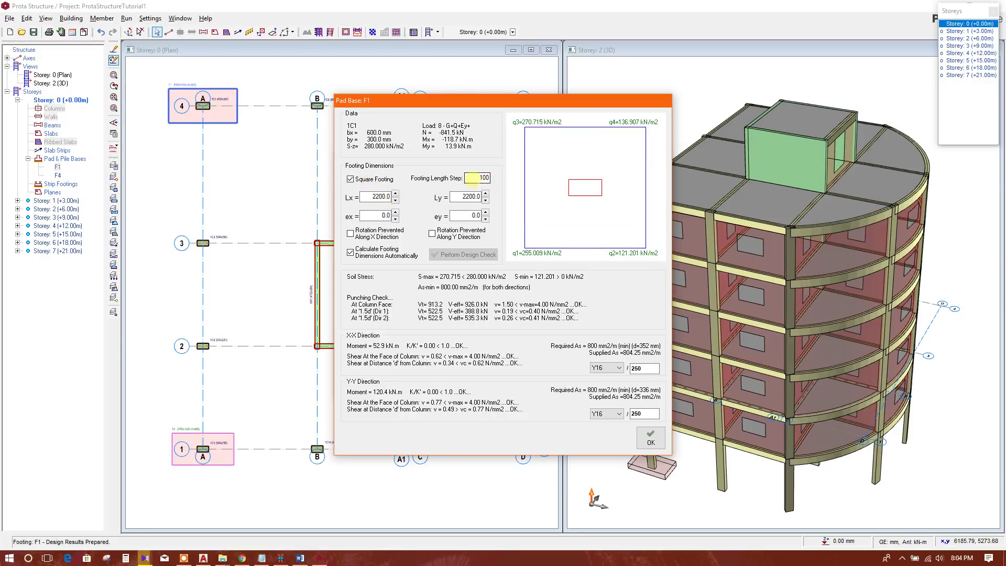
{"action": "double_click", "coordinate": [382, 197]}
{"action": "left_click", "coordinate": [395, 194]}
{"action": "left_click", "coordinate": [396, 194]}
{"action": "left_click", "coordinate": [396, 194]}
{"action": "left_click", "coordinate": [374, 196]}
{"action": "left_click", "coordinate": [395, 193]}
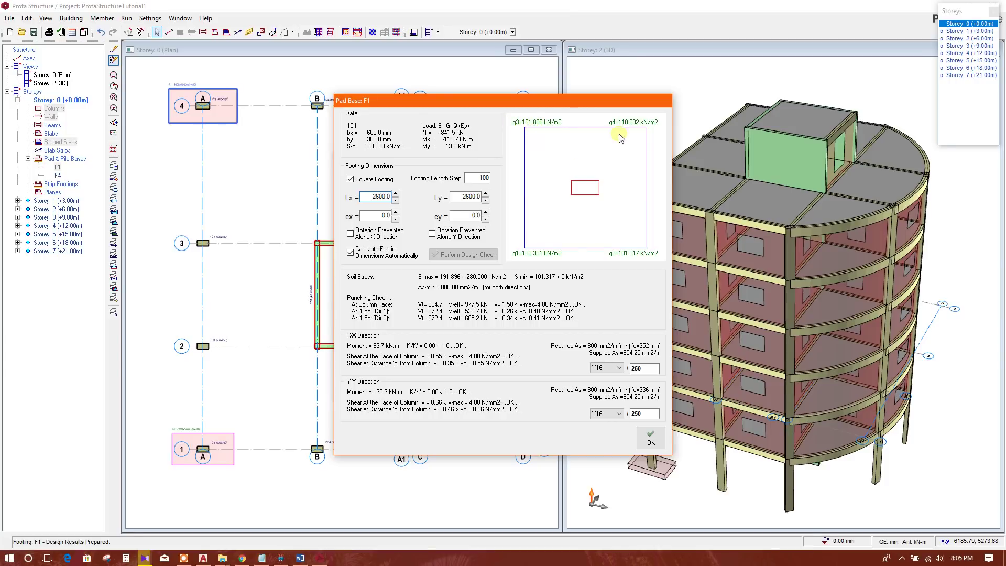
{"action": "left_click", "coordinate": [458, 216]}
{"action": "double_click", "coordinate": [380, 216]}
{"action": "double_click", "coordinate": [474, 177]}
{"action": "double_click", "coordinate": [380, 196]}
Set the A4 footing's X-direction reinforcement to Y13 bars at 150 mm spacing.
{"action": "left_click", "coordinate": [618, 368]}
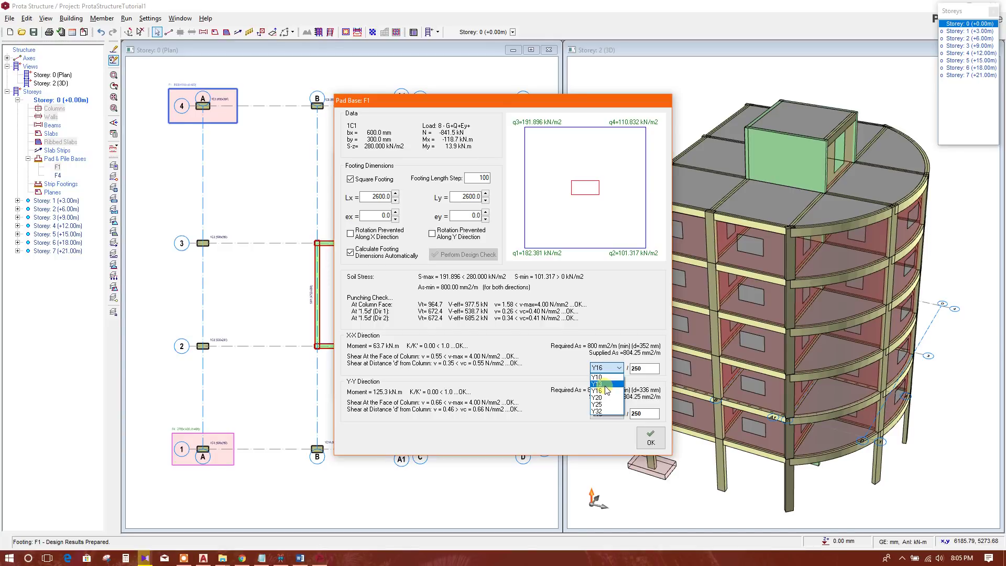
{"action": "left_click", "coordinate": [606, 390]}
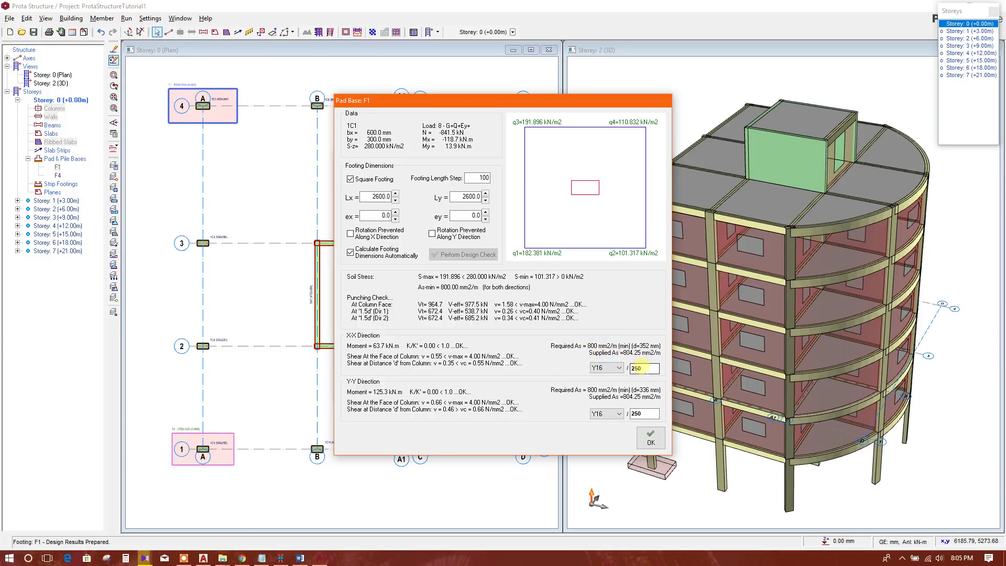
{"action": "double_click", "coordinate": [644, 368]}
{"action": "left_click", "coordinate": [608, 372]}
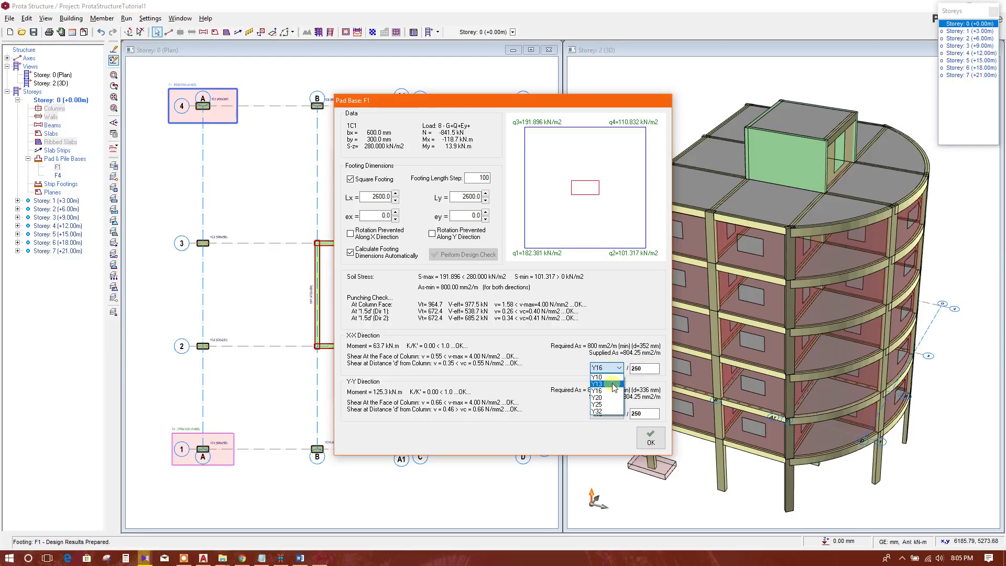
{"action": "left_click", "coordinate": [602, 397]}
{"action": "double_click", "coordinate": [635, 369]}
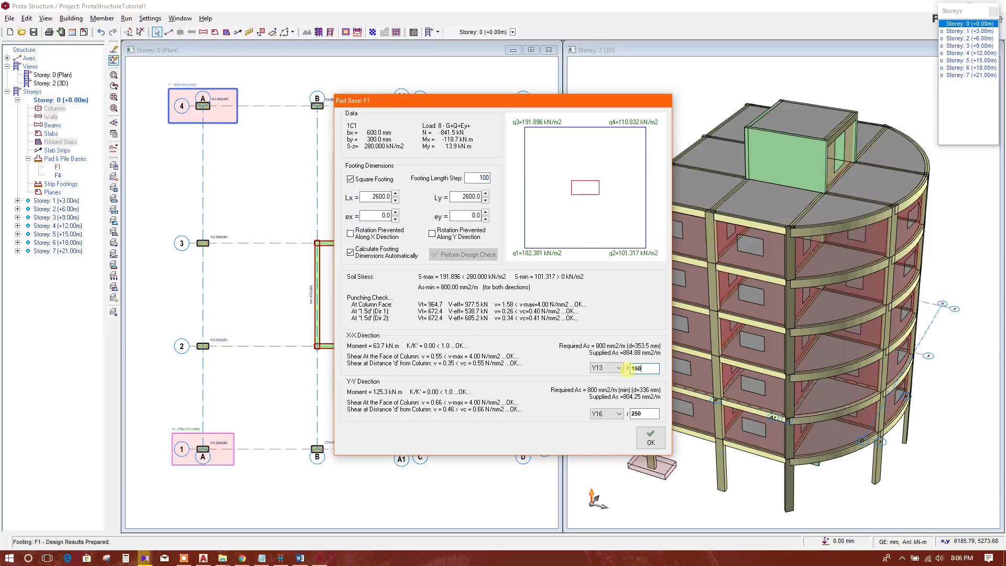
Set the A4 footing's Y-direction reinforcement to Y13 bars, revise their spacing, and apply the design to the pad base.
{"action": "left_click", "coordinate": [640, 413]}
{"action": "left_click", "coordinate": [612, 415]}
{"action": "left_click", "coordinate": [597, 430]}
{"action": "left_click_drag", "start_coordinate": [642, 413], "coordinate": [634, 413]}
{"action": "left_click", "coordinate": [650, 438]}
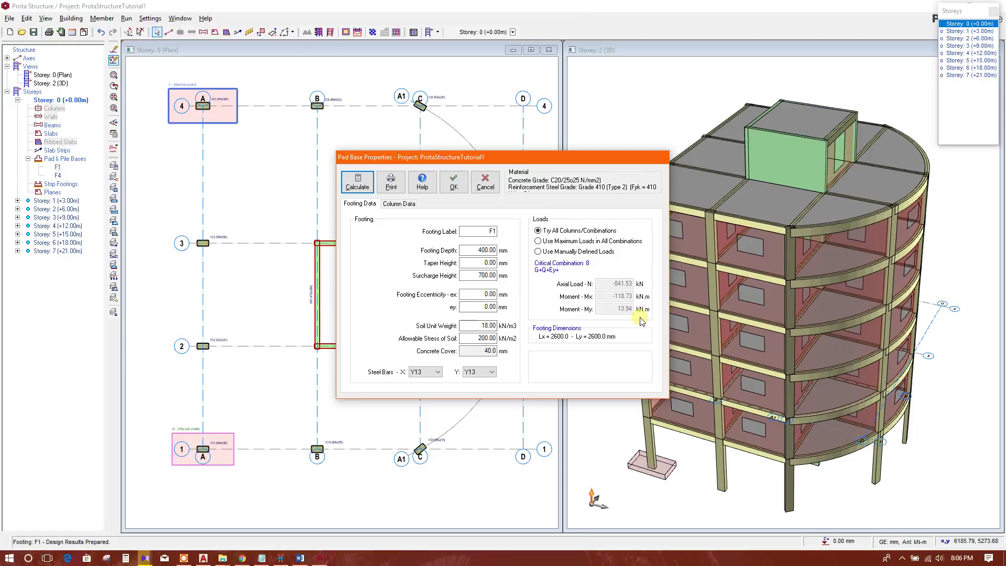
{"action": "left_click", "coordinate": [453, 183]}
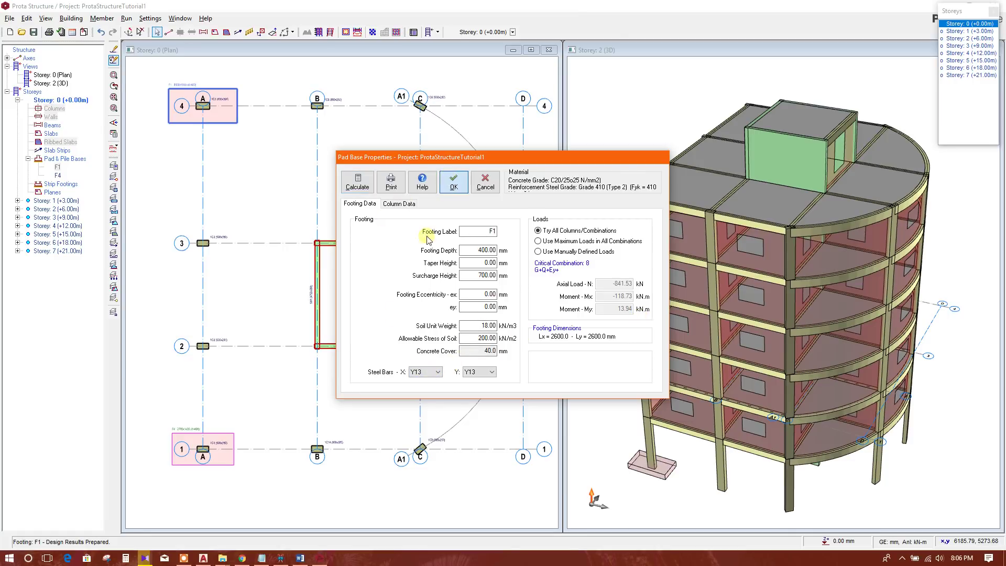
Open the properties of the pad base at grid A1 and set its footing label to F1.
{"action": "middle_click_drag", "start_coordinate": [243, 332], "coordinate": [295, 286]}
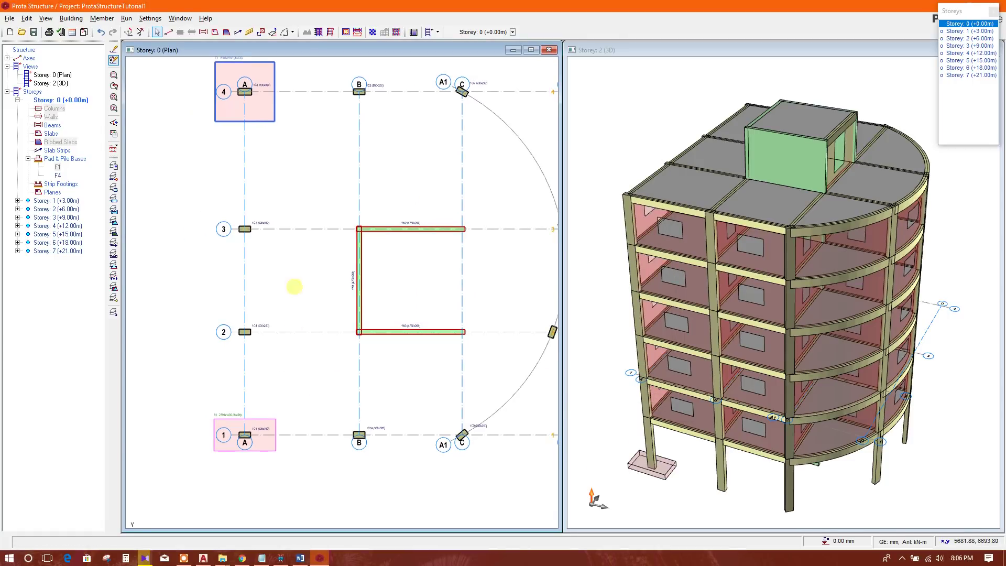
{"action": "left_click", "coordinate": [270, 424]}
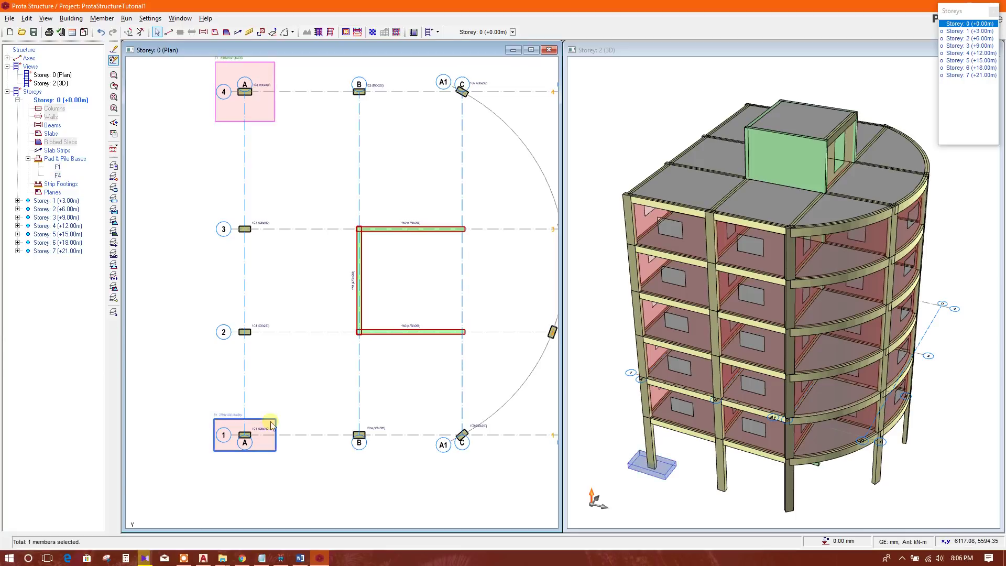
{"action": "right_click", "coordinate": [270, 422]}
{"action": "left_click", "coordinate": [315, 428]}
{"action": "left_click", "coordinate": [493, 231]}
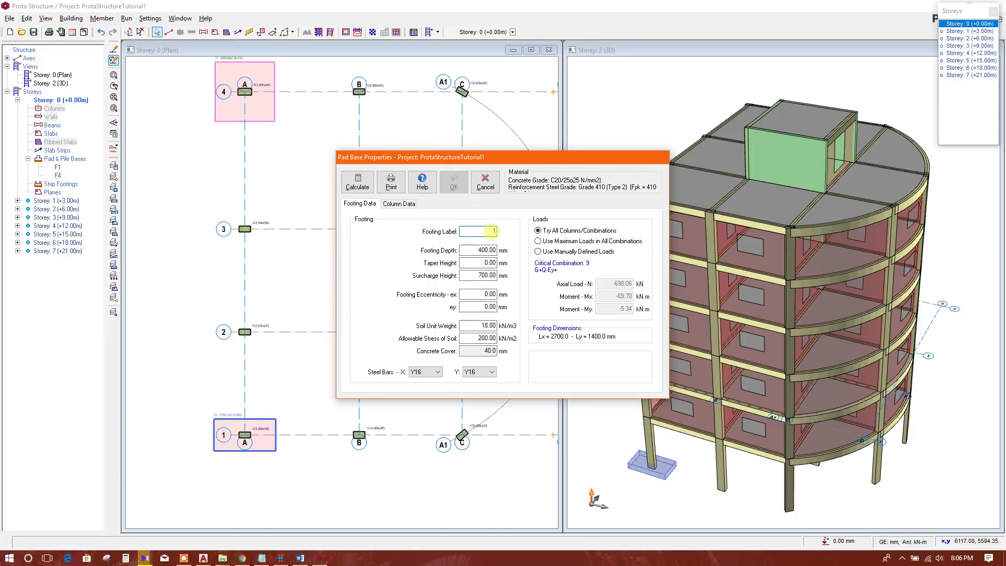
{"action": "type", "text": "F1"}
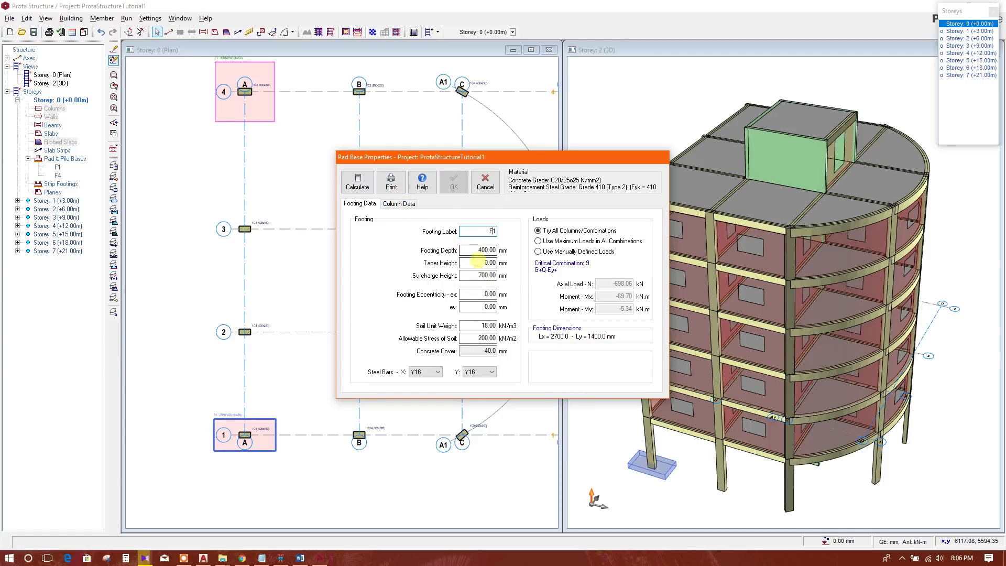
Calculate the A1 footing's design and make it square with 2600 mm sides.
{"action": "left_click", "coordinate": [357, 182]}
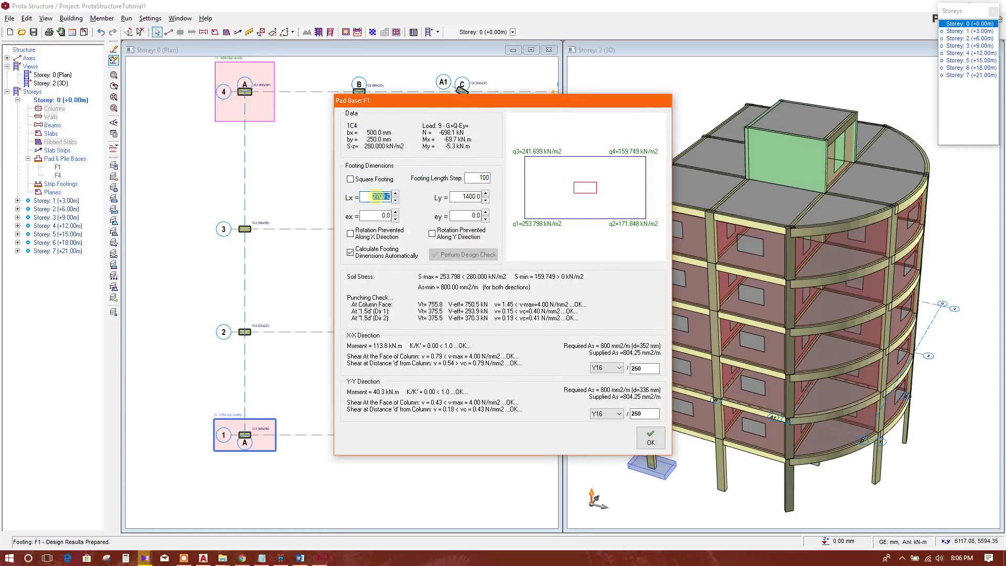
{"action": "left_click", "coordinate": [364, 180]}
{"action": "double_click", "coordinate": [374, 196]}
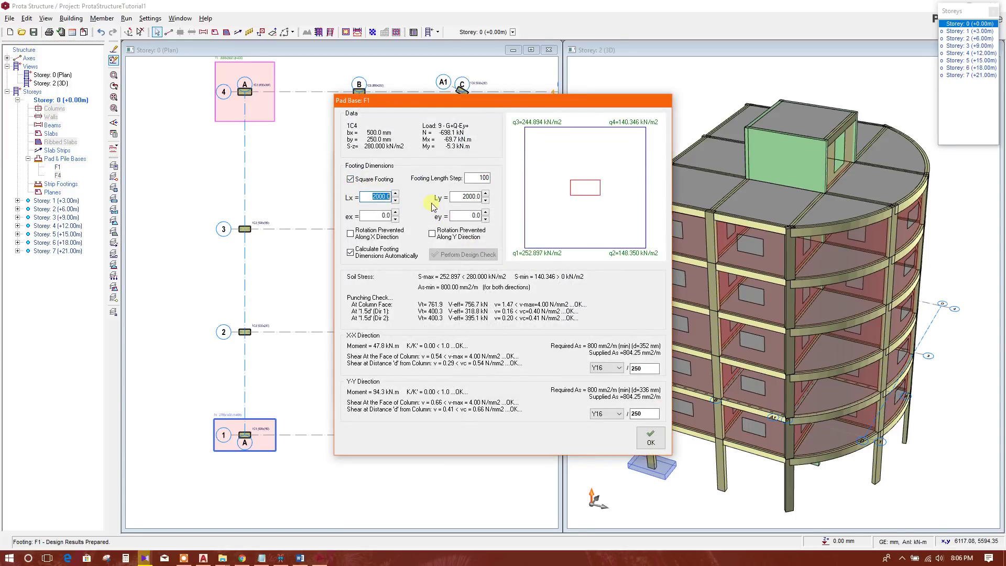
{"action": "type", "text": "2."}
{"action": "double_click", "coordinate": [472, 197]}
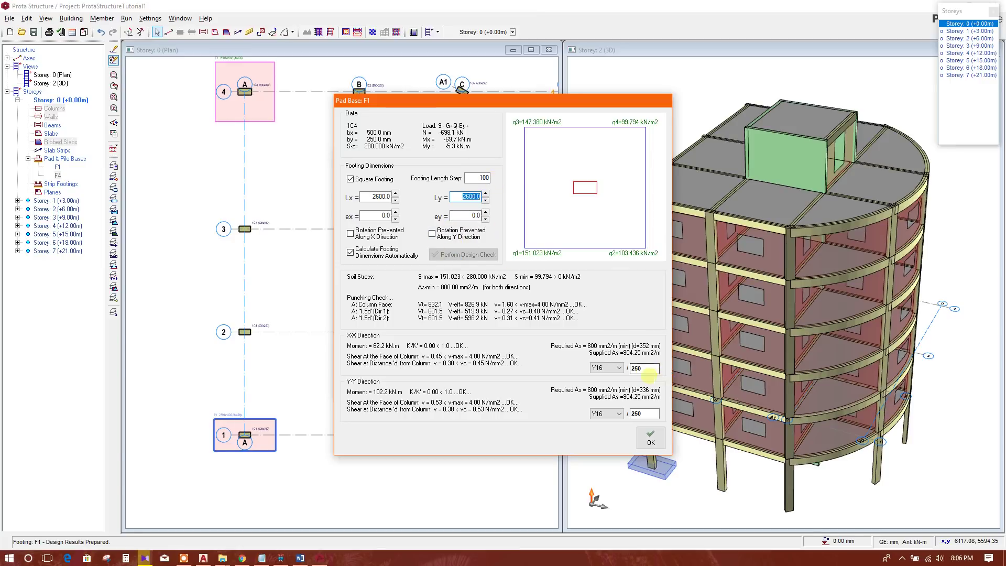
Set the A1 footing's X-direction reinforcement to Y13 bars at 150 mm spacing.
{"action": "left_click", "coordinate": [606, 367]}
{"action": "left_click", "coordinate": [603, 390]}
{"action": "left_click", "coordinate": [644, 368]}
{"action": "double_click", "coordinate": [642, 368]}
{"action": "type", "text": "16"}
Set the A1 footing's Y-direction reinforcement to Y13 bars at 150 mm spacing and apply the design to the pad base.
{"action": "left_click", "coordinate": [606, 414]}
{"action": "left_click", "coordinate": [603, 437]}
{"action": "double_click", "coordinate": [643, 414]}
{"action": "type", "text": "16"}
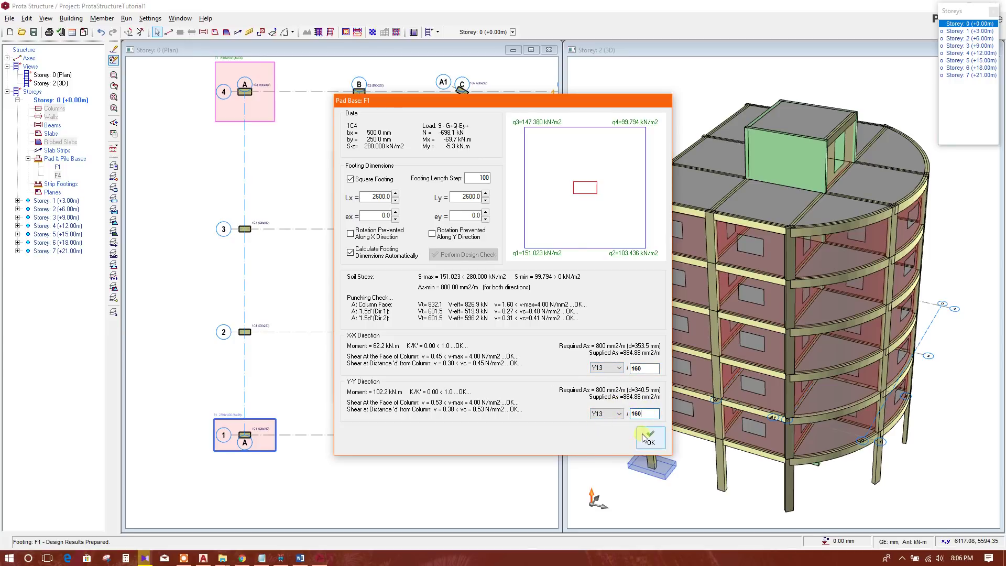
{"action": "left_click", "coordinate": [651, 438]}
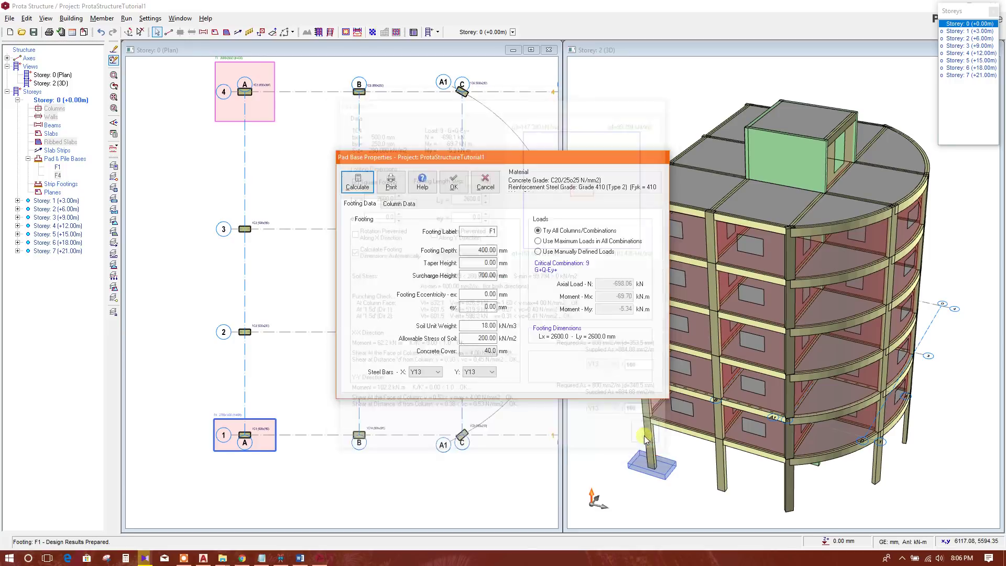
{"action": "left_click", "coordinate": [454, 182]}
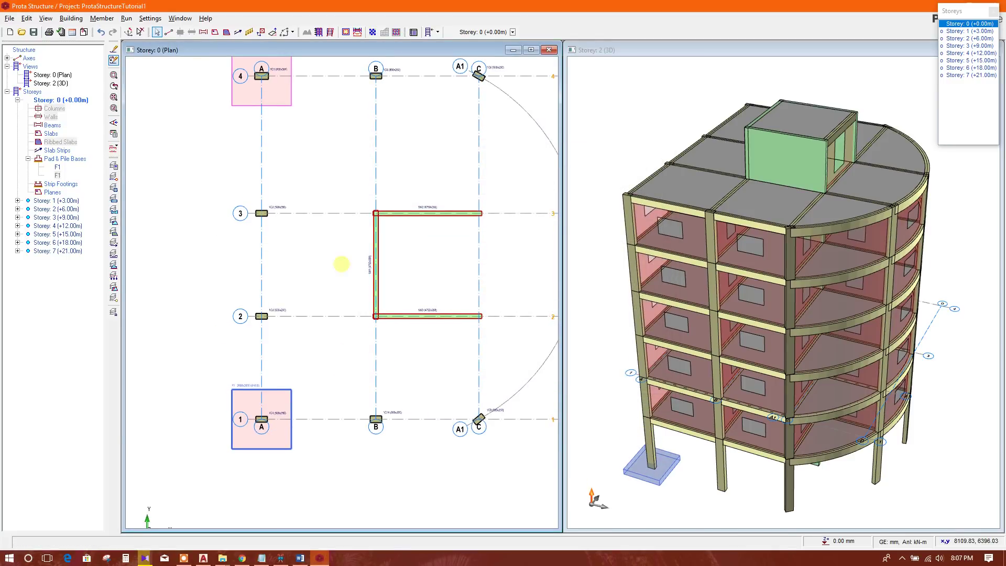
{"action": "left_click", "coordinate": [337, 229]}
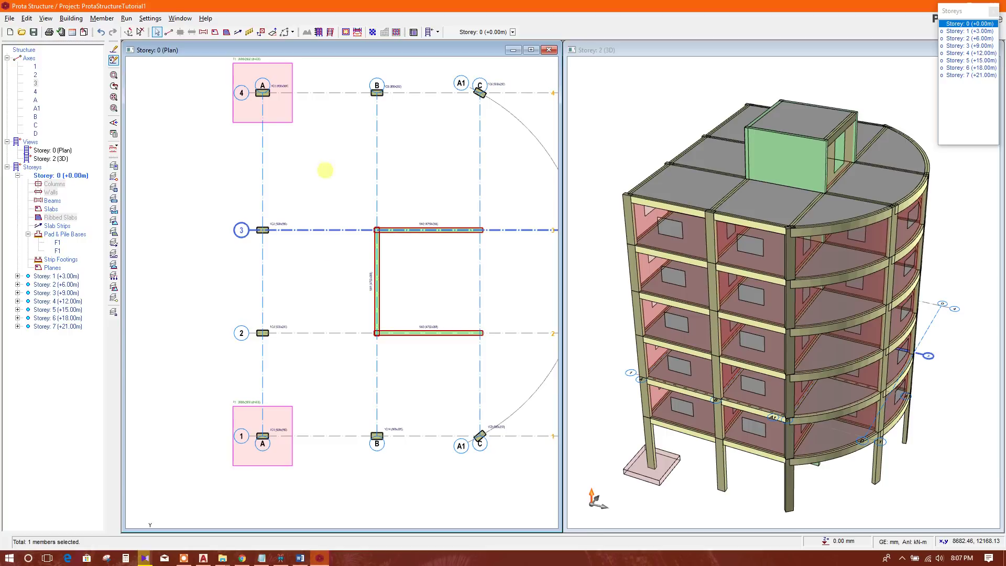
{"action": "left_click", "coordinate": [329, 143]}
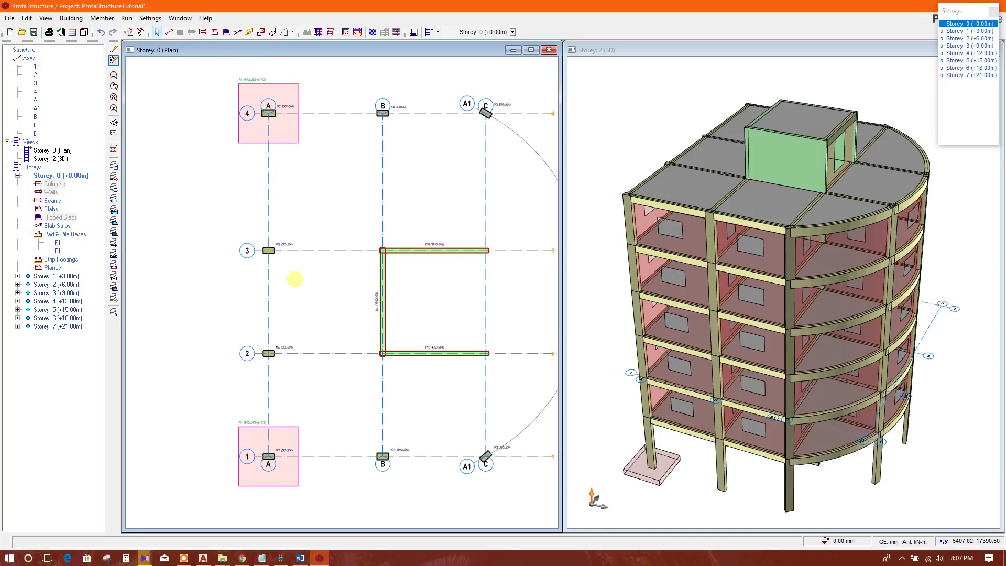
Start inserting a pad base for the columns at grids A2 and A3 as one typical footing.
{"action": "left_click_drag", "start_coordinate": [246, 218], "coordinate": [313, 312]}
{"action": "left_click_drag", "start_coordinate": [255, 334], "coordinate": [306, 377], "text": "ctrl"}
{"action": "right_click", "coordinate": [344, 189]}
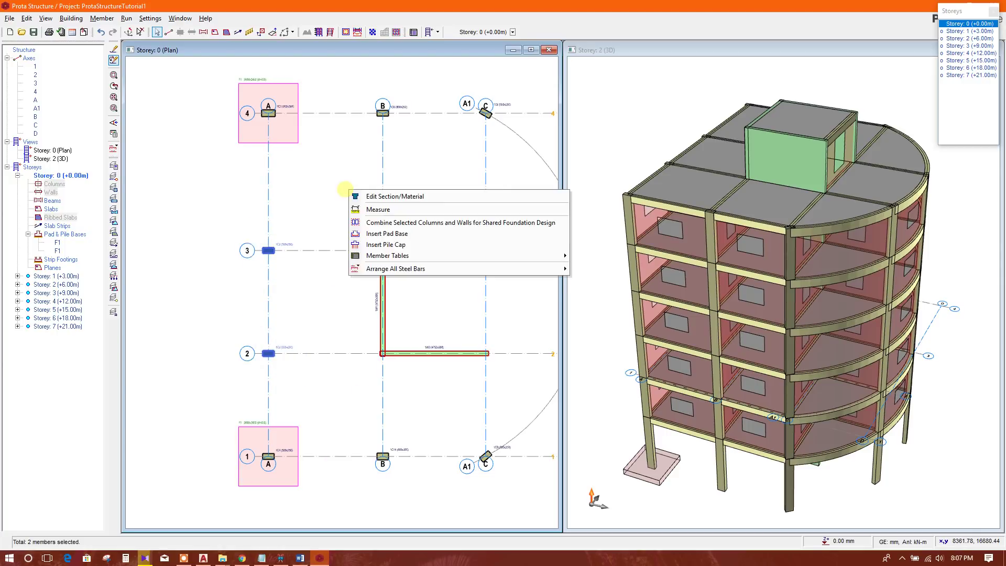
{"action": "left_click", "coordinate": [398, 233]}
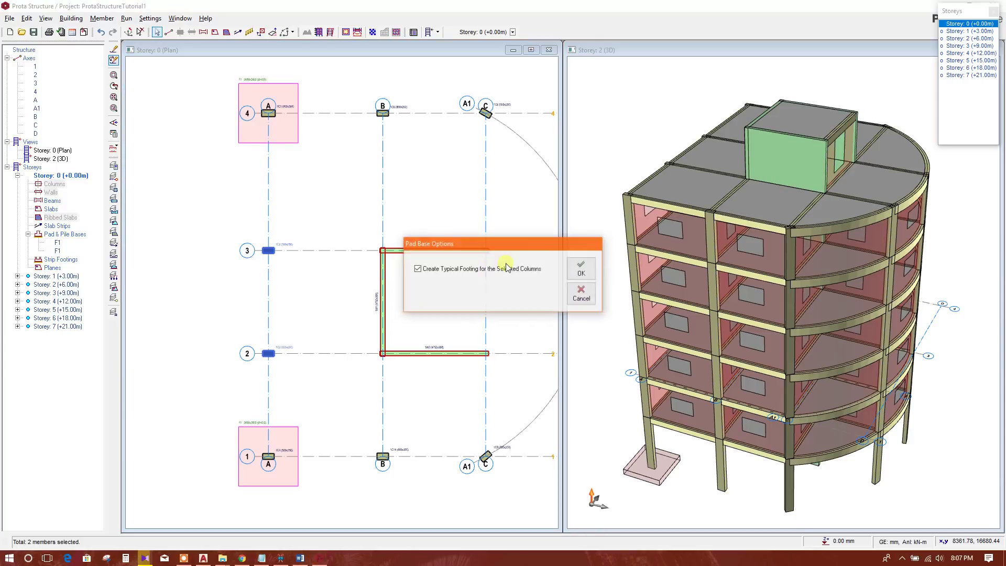
{"action": "left_click_drag", "start_coordinate": [509, 248], "coordinate": [560, 243]}
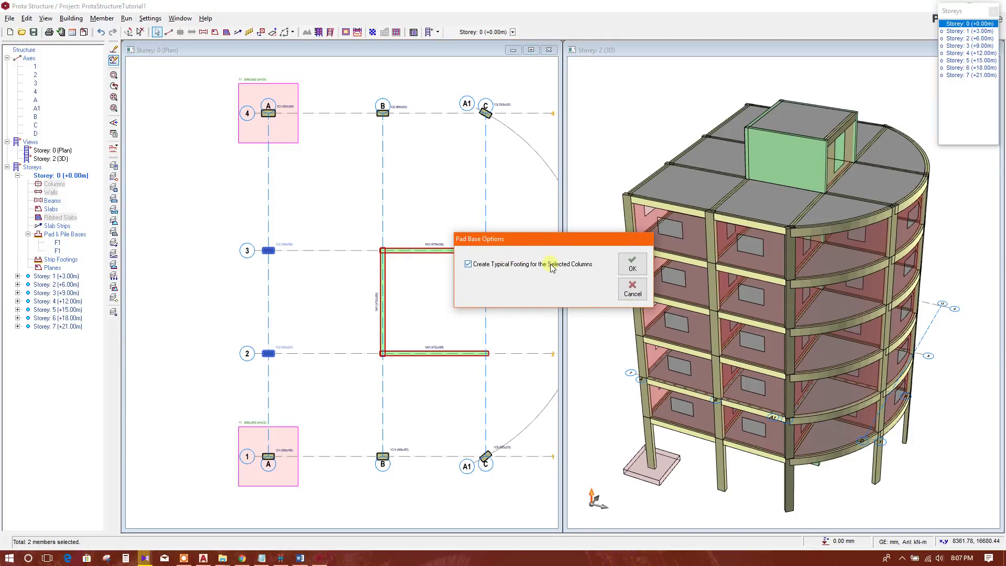
{"action": "left_click", "coordinate": [632, 265]}
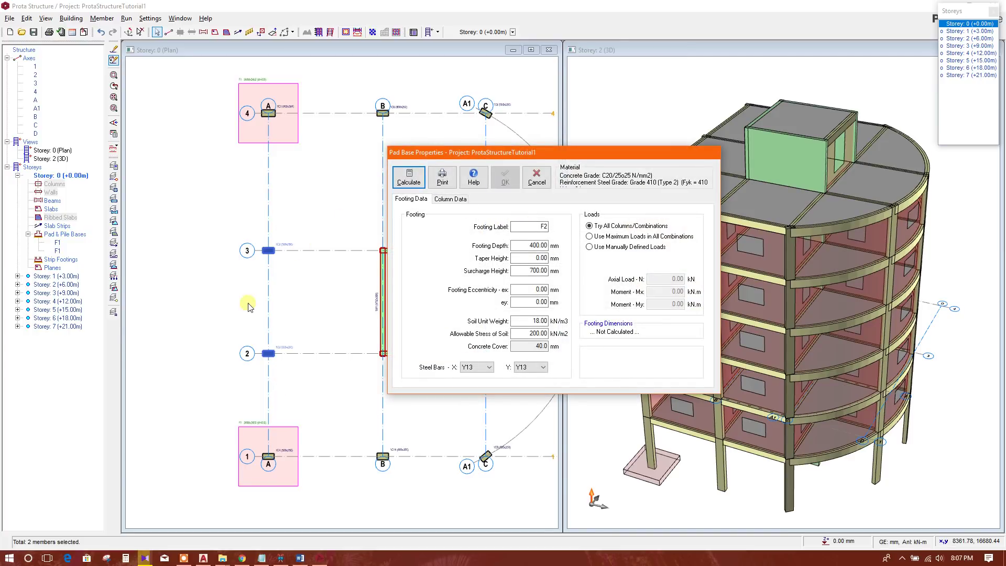
Set the footing depth to 450 mm for the pad base under columns A2 and A3 and calculate its design.
{"action": "double_click", "coordinate": [530, 226]}
{"action": "double_click", "coordinate": [536, 245]}
{"action": "type", "text": "450"}
{"action": "double_click", "coordinate": [518, 226]}
{"action": "double_click", "coordinate": [534, 334]}
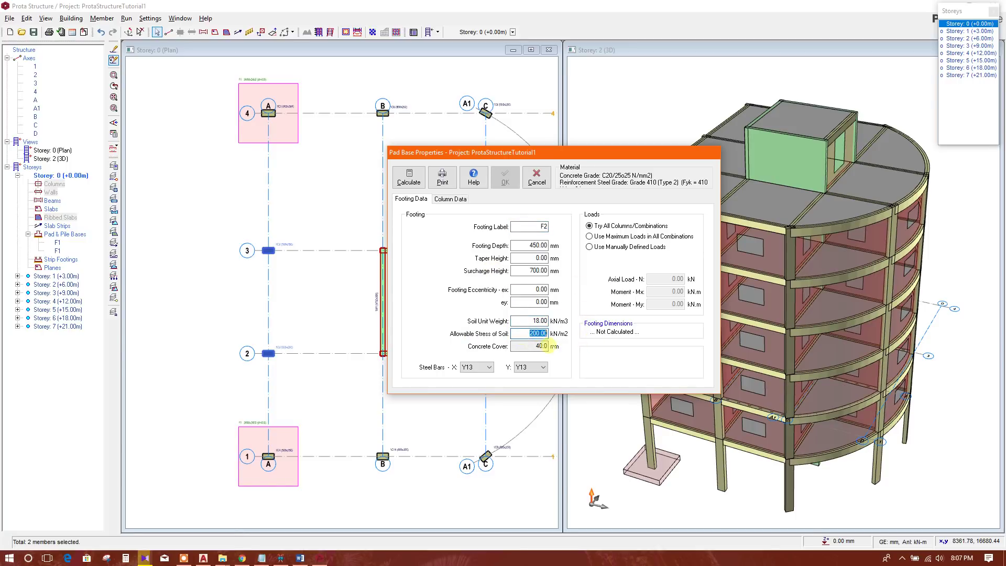
{"action": "left_click", "coordinate": [513, 333]}
{"action": "left_click", "coordinate": [408, 177]}
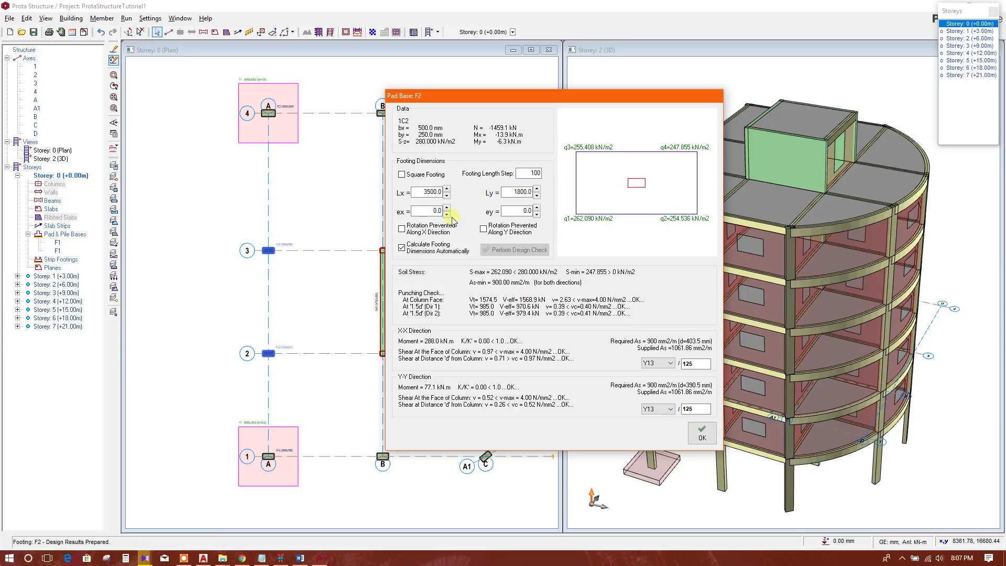
Make the A2 and A3 footing square with 2950 mm sides and apply the design to both columns.
{"action": "left_click", "coordinate": [413, 176]}
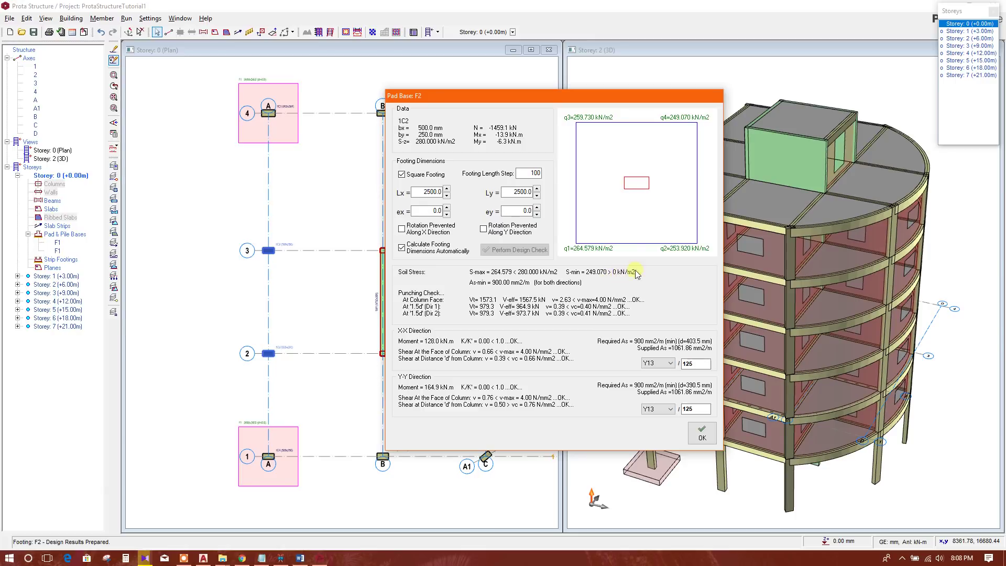
{"action": "left_click", "coordinate": [446, 189]}
{"action": "left_click", "coordinate": [447, 189]}
{"action": "left_click", "coordinate": [446, 189]}
{"action": "left_click", "coordinate": [447, 189]}
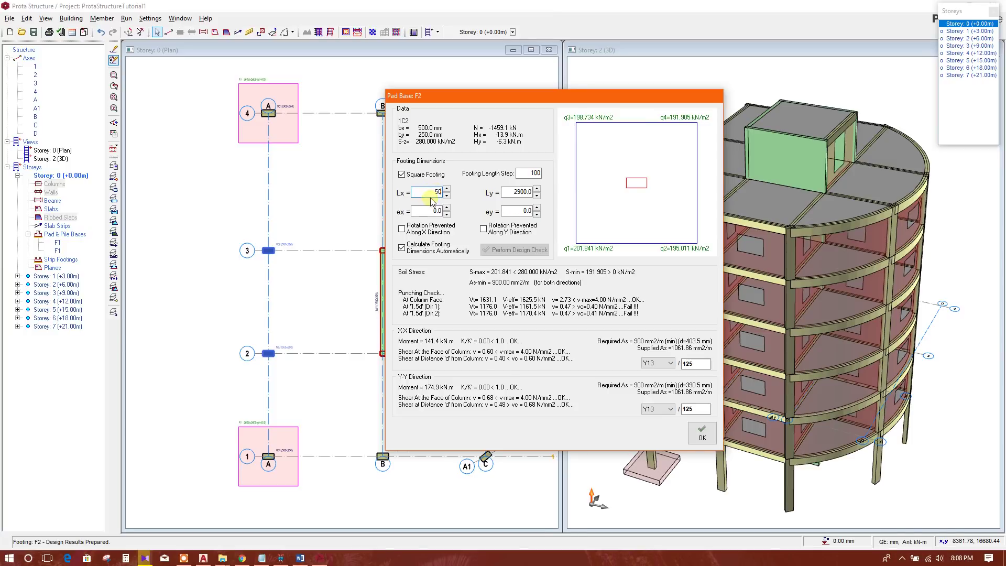
{"action": "left_click", "coordinate": [414, 210]}
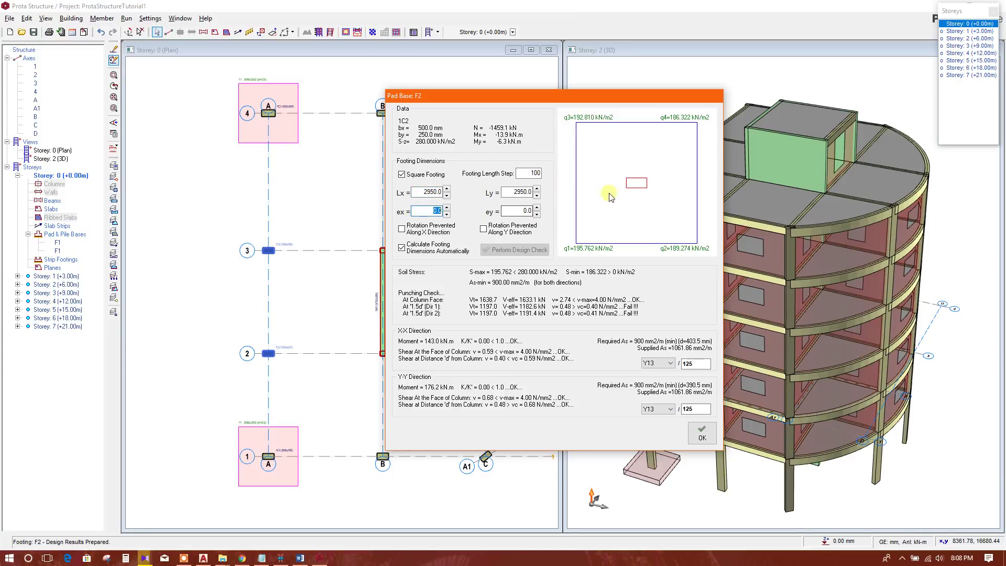
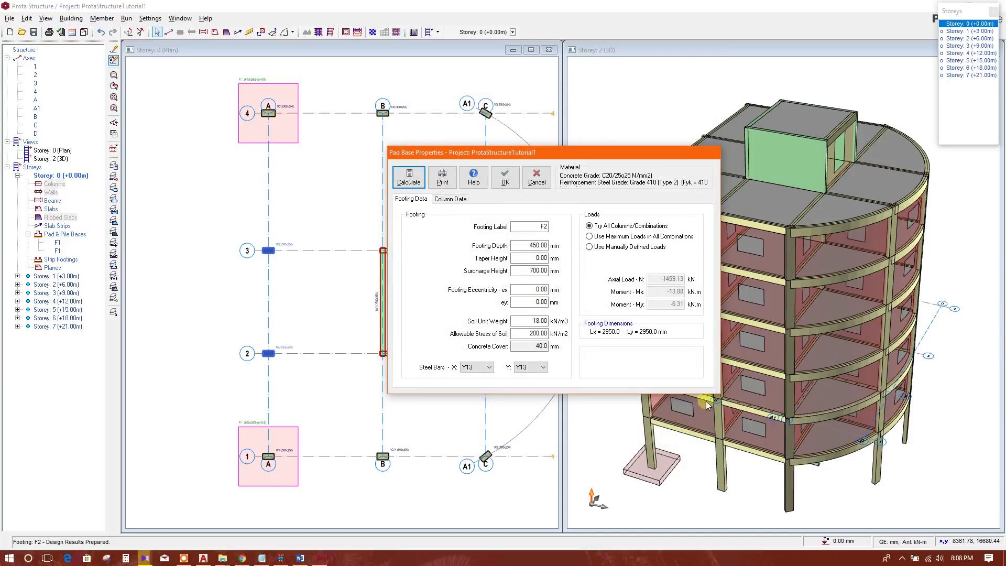
{"action": "left_click", "coordinate": [497, 183]}
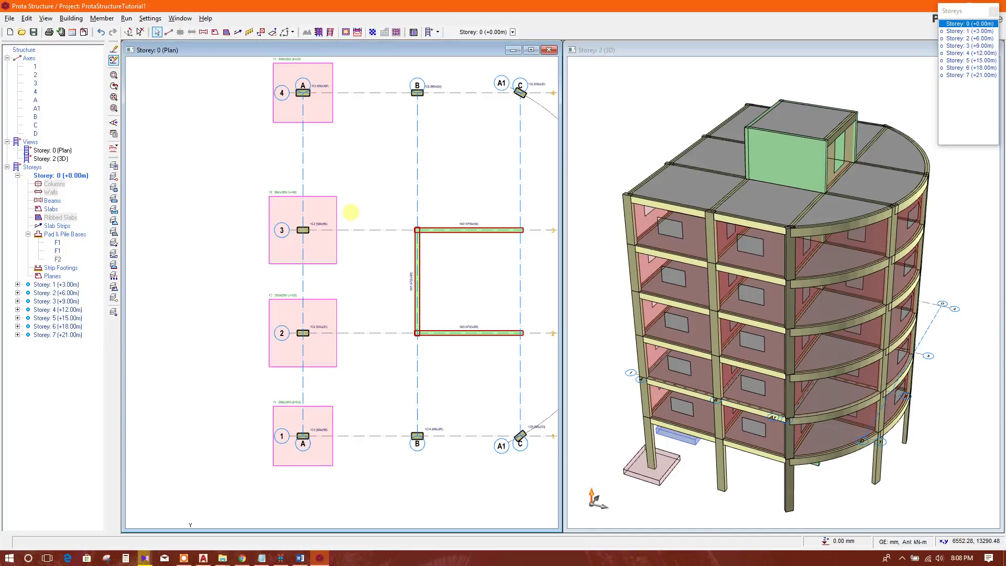
Start inserting a pad base for the two curved-edge columns at grids 2 and 3 near axis D as one typical footing.
{"action": "middle_click_drag", "start_coordinate": [405, 192], "coordinate": [383, 245]}
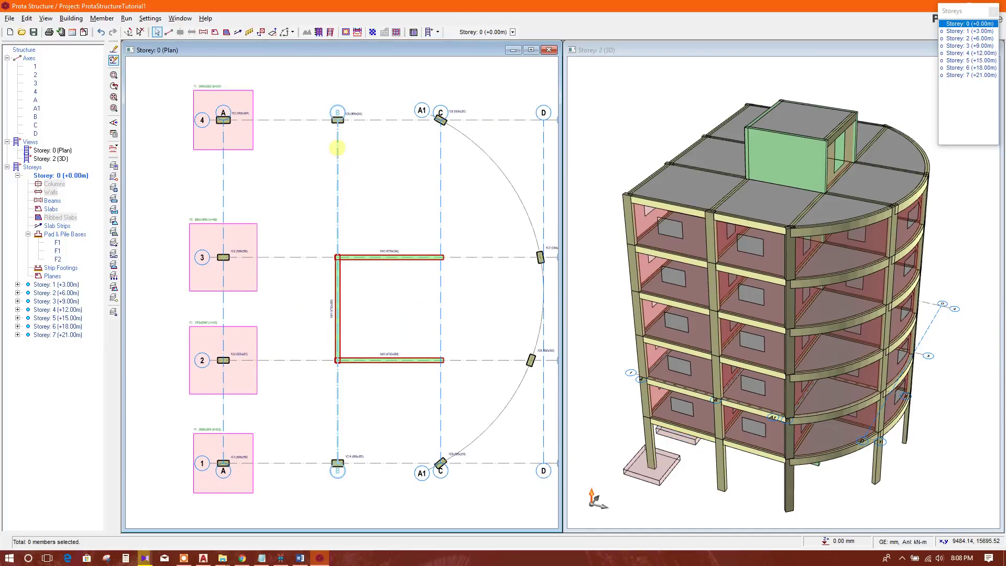
{"action": "scroll", "coordinate": [434, 198], "scroll_direction": "down", "scroll_amount": 2}
{"action": "left_click_drag", "start_coordinate": [434, 184], "coordinate": [479, 313]}
{"action": "left_click_drag", "start_coordinate": [446, 190], "coordinate": [474, 285]}
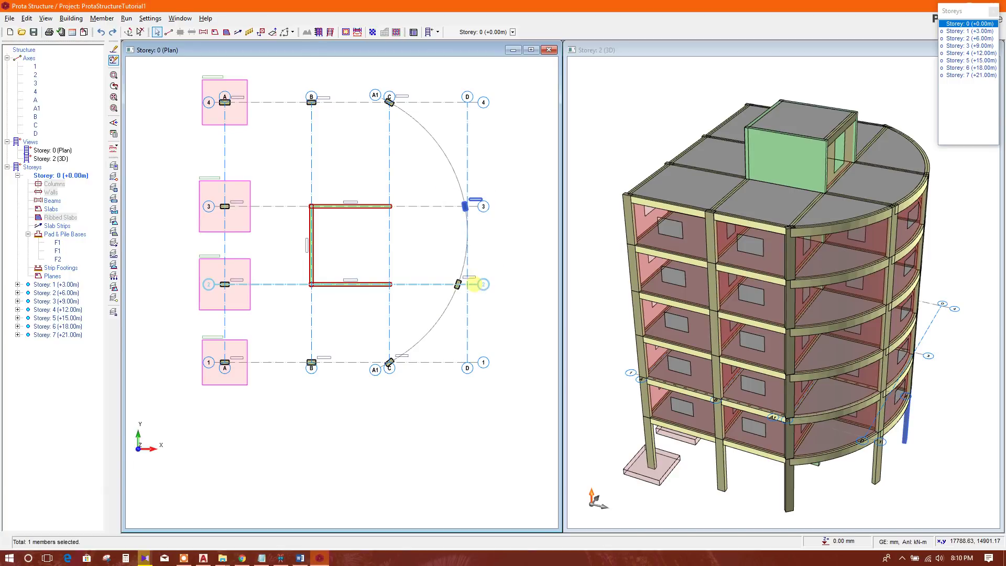
{"action": "left_click", "coordinate": [434, 192]}
{"action": "left_click_drag", "start_coordinate": [431, 183], "coordinate": [498, 322]}
{"action": "right_click", "coordinate": [502, 162]}
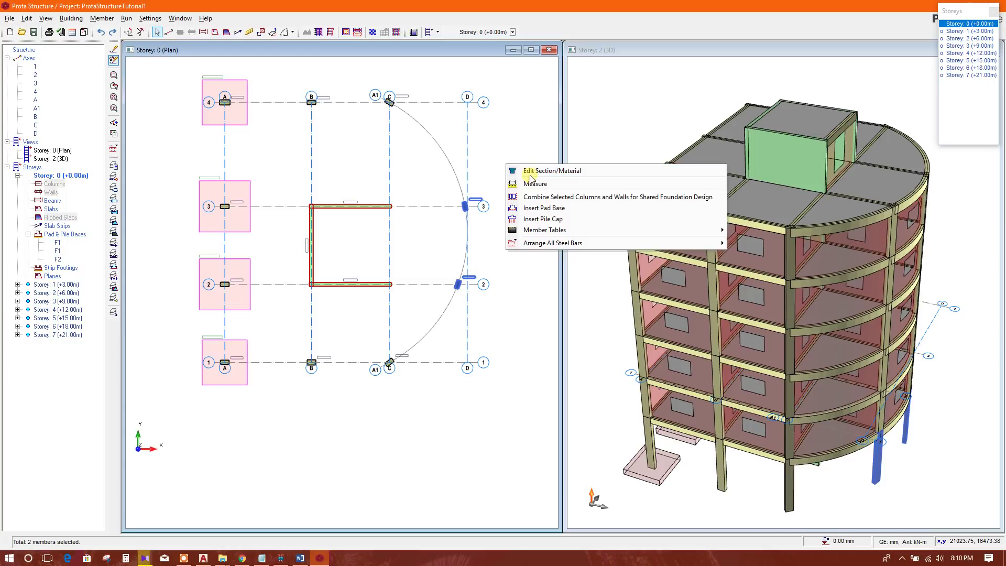
{"action": "left_click", "coordinate": [539, 208]}
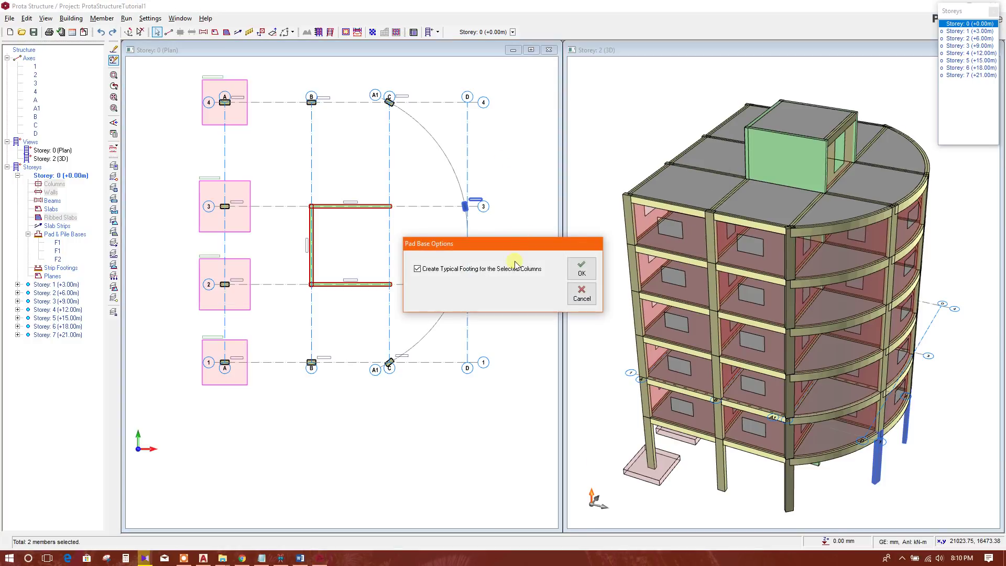
{"action": "left_click", "coordinate": [581, 268]}
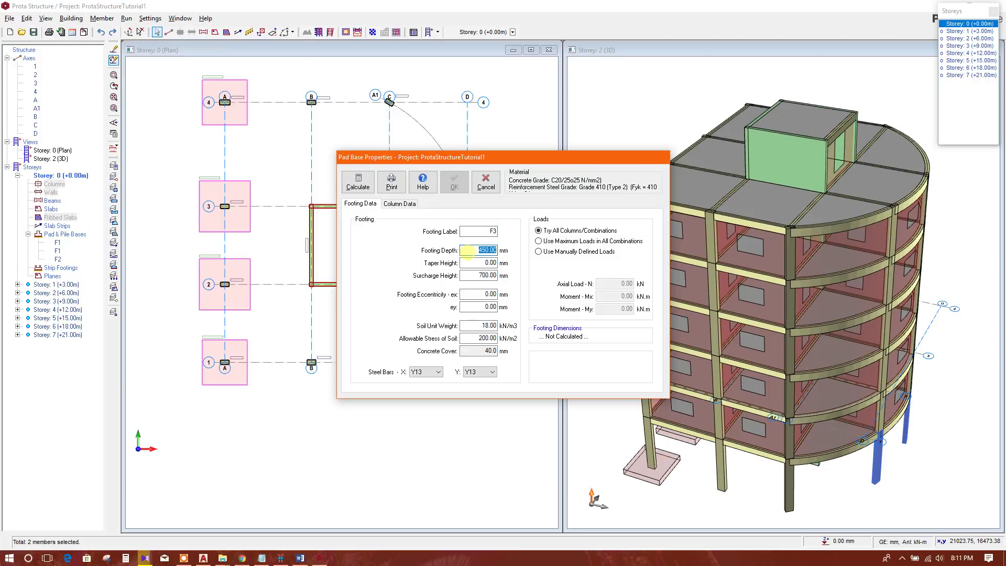
Calculate the curved-edge footing's design, enlarge its square sides to 2700 mm and insert it under both columns.
{"action": "left_click", "coordinate": [361, 183]}
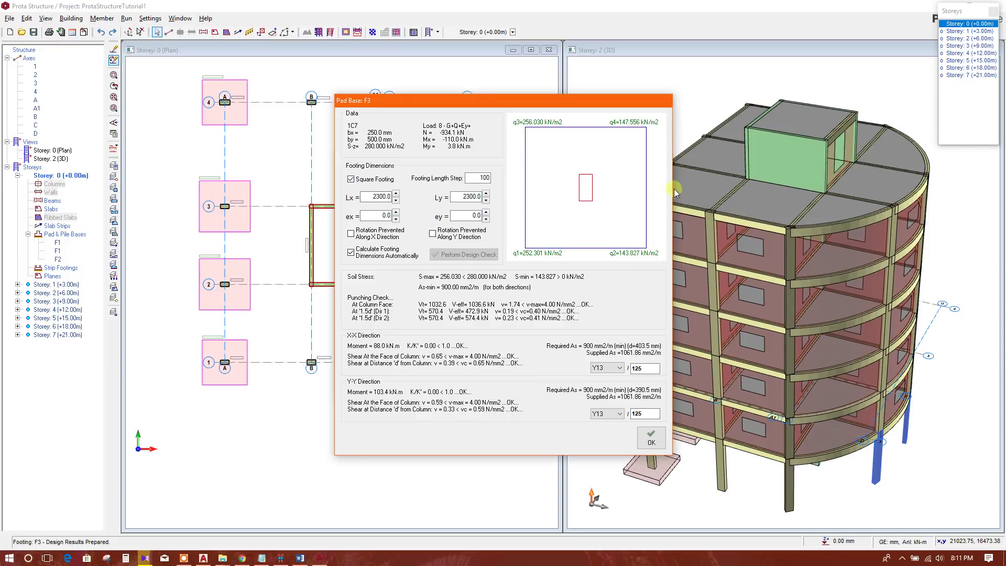
{"action": "left_click", "coordinate": [397, 194]}
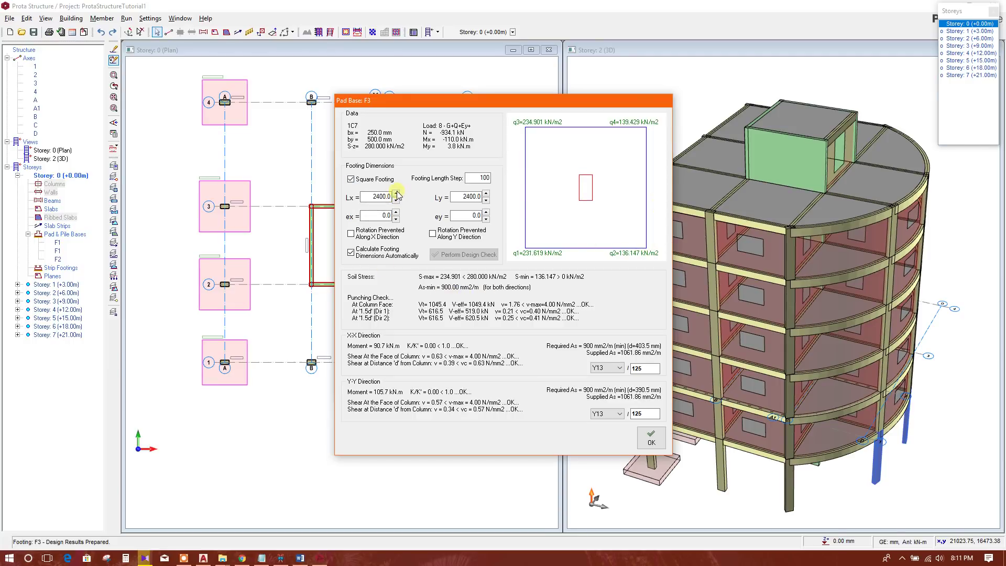
{"action": "left_click", "coordinate": [396, 193]}
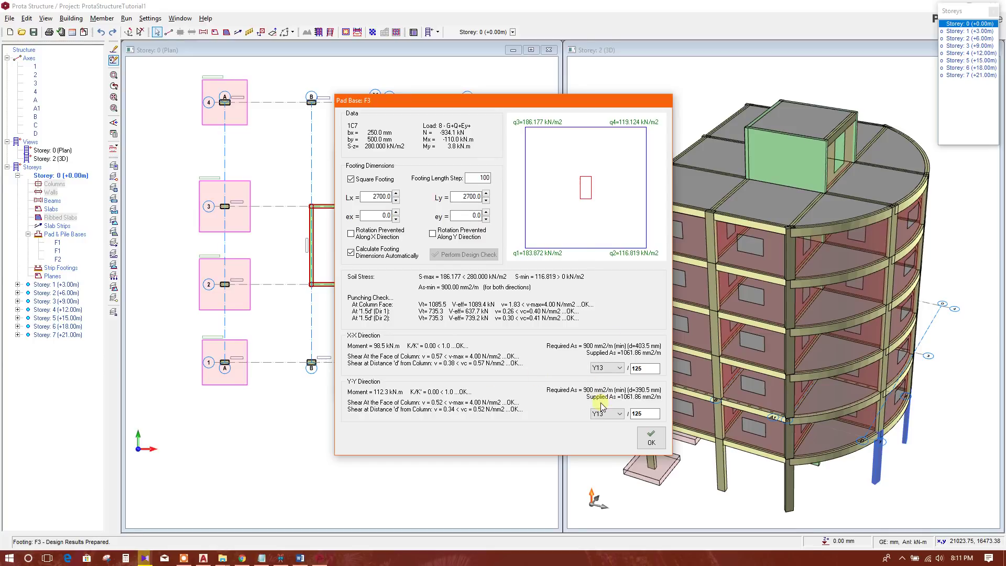
{"action": "left_click", "coordinate": [651, 437]}
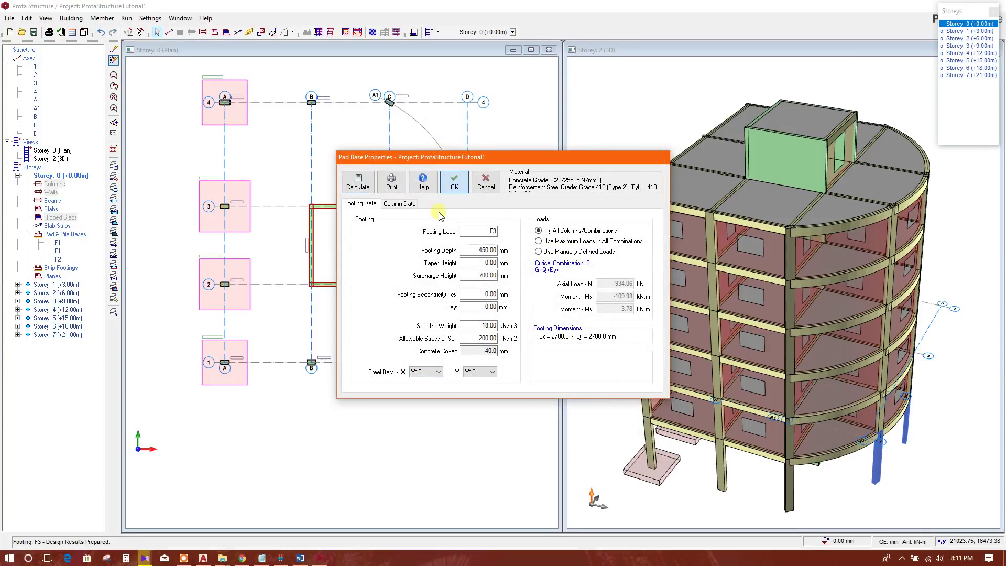
{"action": "left_click", "coordinate": [454, 182]}
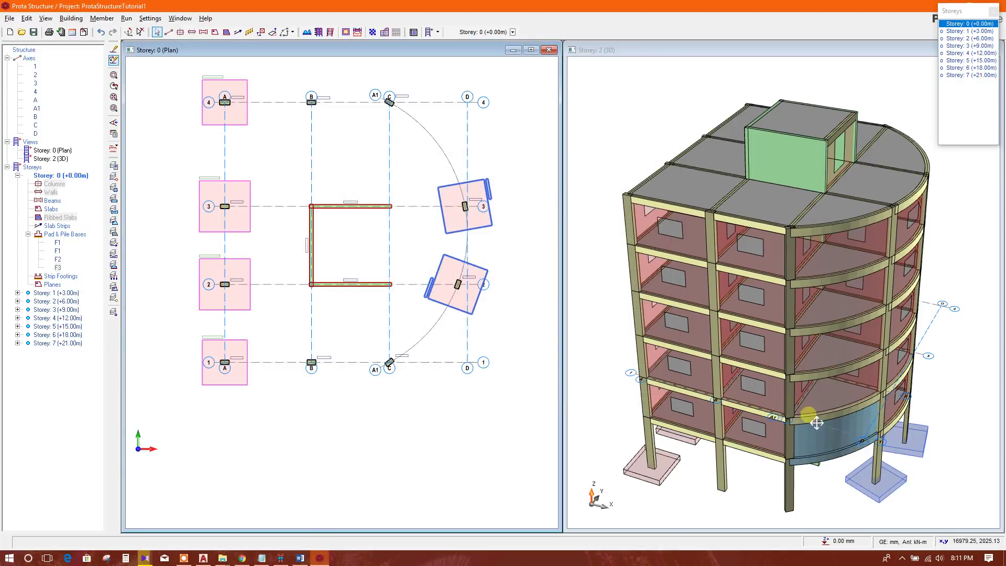
Examine the inserted pad bases beneath the building in the 3D view.
{"action": "left_click", "coordinate": [816, 418]}
{"action": "scroll", "coordinate": [833, 456], "scroll_direction": "up", "scroll_amount": 3}
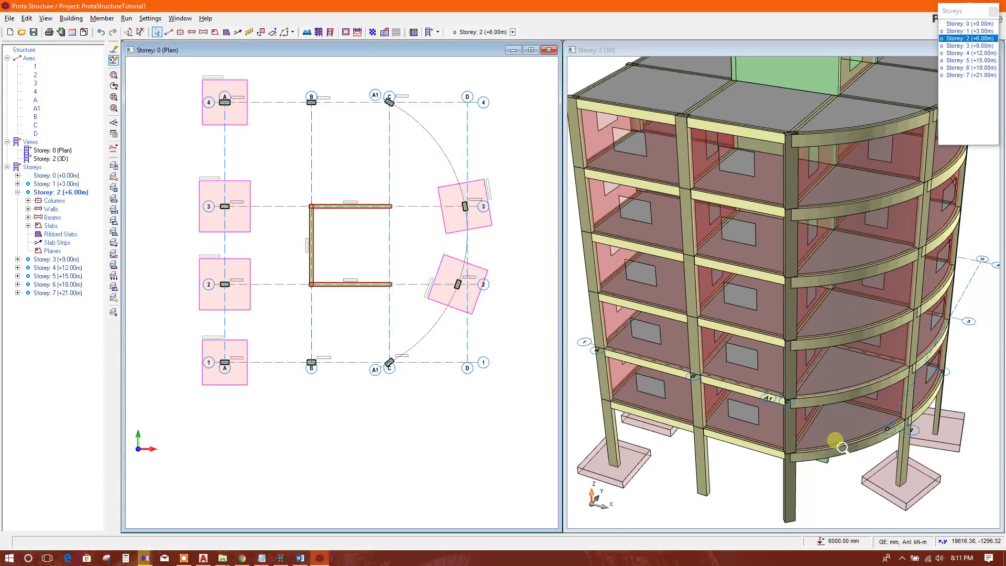
{"action": "scroll", "coordinate": [836, 442], "scroll_direction": "down", "scroll_amount": 5}
{"action": "scroll", "coordinate": [933, 414], "scroll_direction": "down", "scroll_amount": 1}
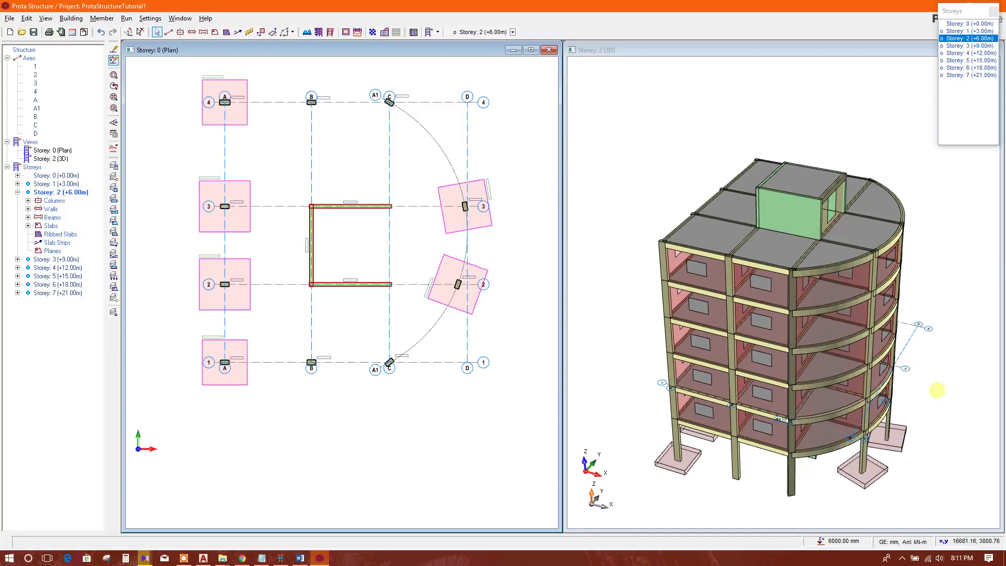
{"action": "scroll", "coordinate": [938, 388], "scroll_direction": "up", "scroll_amount": 1}
{"action": "scroll", "coordinate": [944, 399], "scroll_direction": "down", "scroll_amount": 1}
{"action": "middle_click_drag", "start_coordinate": [943, 400], "coordinate": [991, 340]}
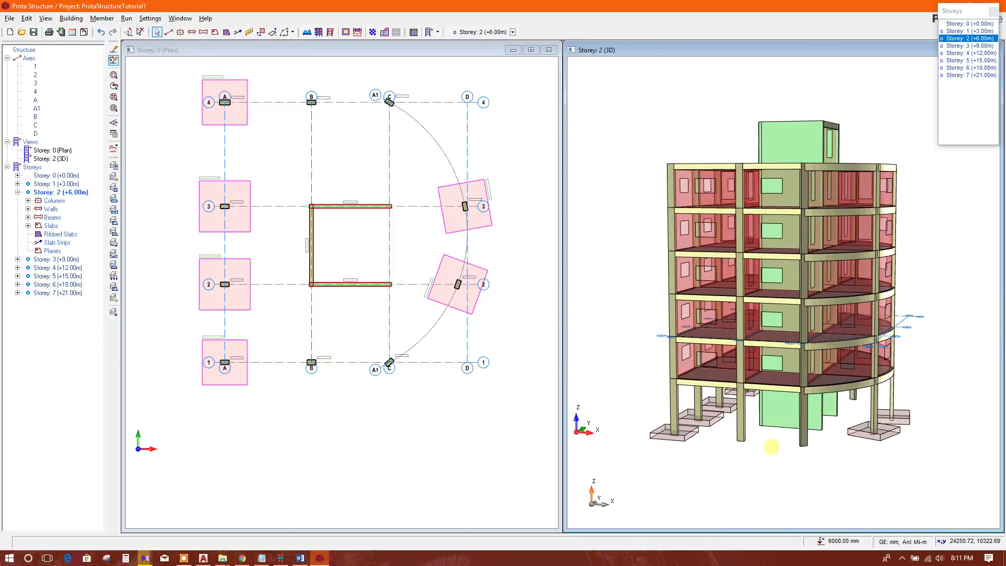
{"action": "middle_click_drag", "start_coordinate": [772, 447], "coordinate": [786, 443]}
Insert individual pad bases for the four columns on axes B and C at grids 1 and 4, without a typical footing.
{"action": "middle_click_drag", "start_coordinate": [420, 231], "coordinate": [407, 232]}
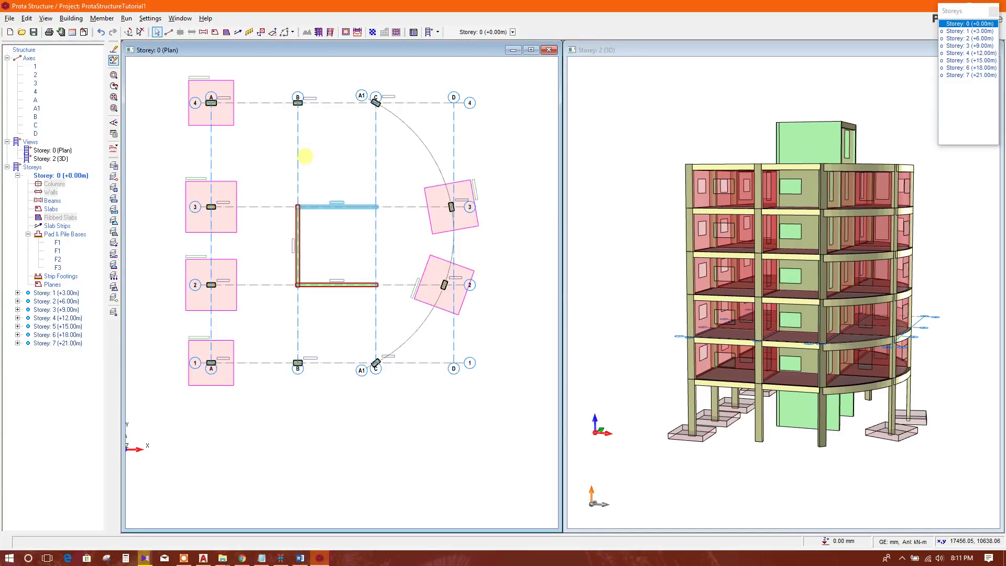
{"action": "left_click_drag", "start_coordinate": [273, 83], "coordinate": [419, 145]}
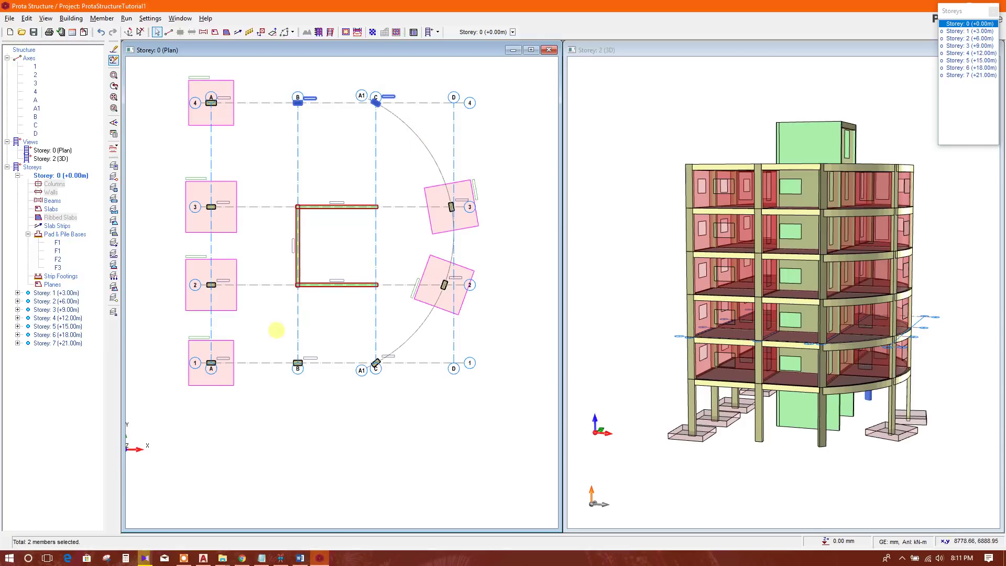
{"action": "left_click_drag", "start_coordinate": [276, 330], "coordinate": [416, 397]}
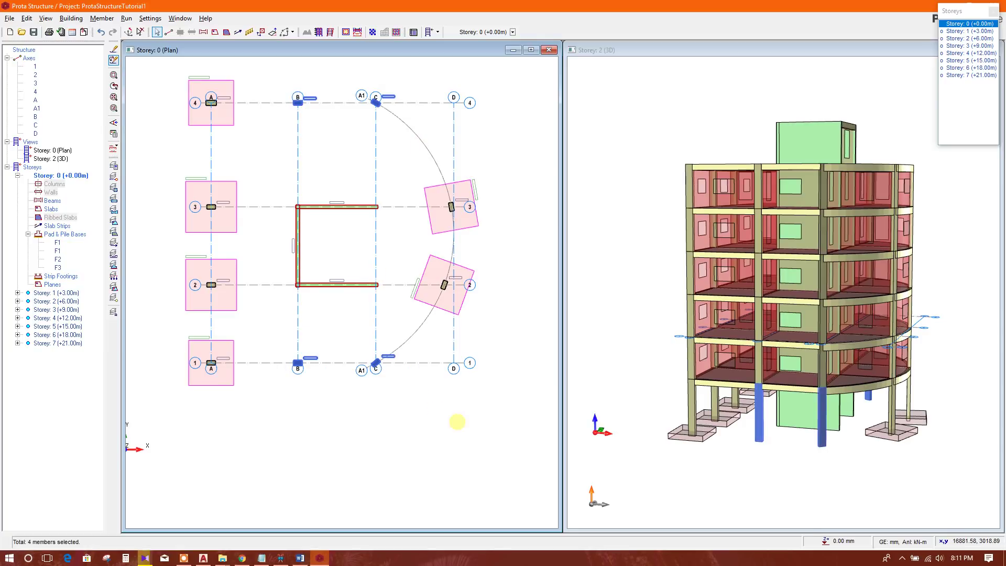
{"action": "right_click", "coordinate": [402, 159]}
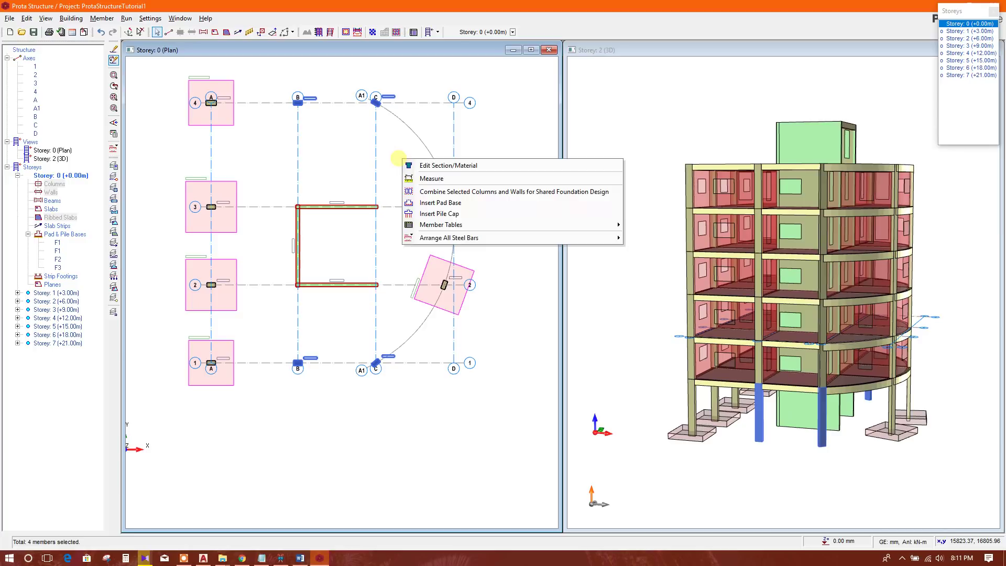
{"action": "left_click", "coordinate": [463, 204]}
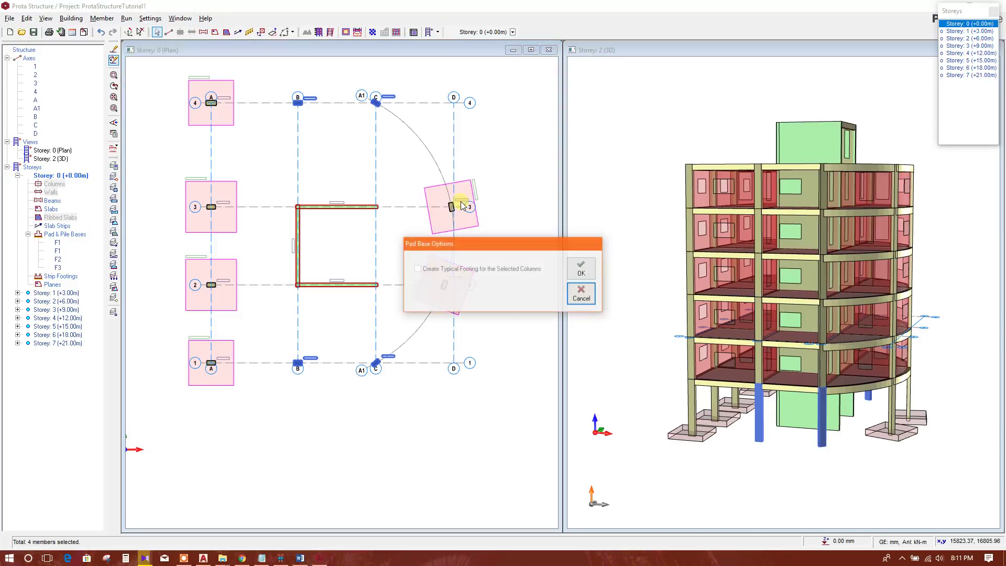
{"action": "left_click_drag", "start_coordinate": [484, 249], "coordinate": [540, 210]}
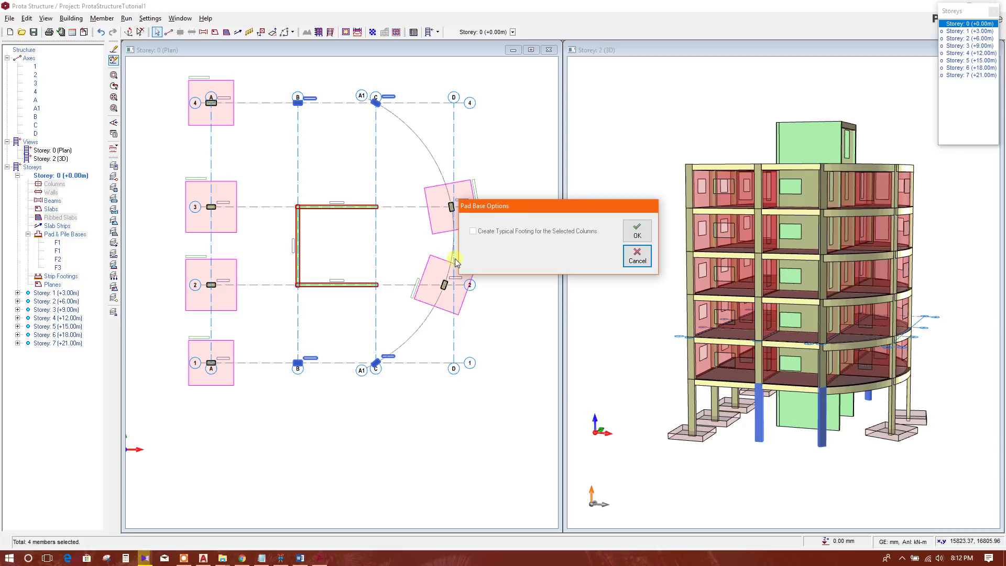
{"action": "left_click_drag", "start_coordinate": [517, 212], "coordinate": [526, 189]}
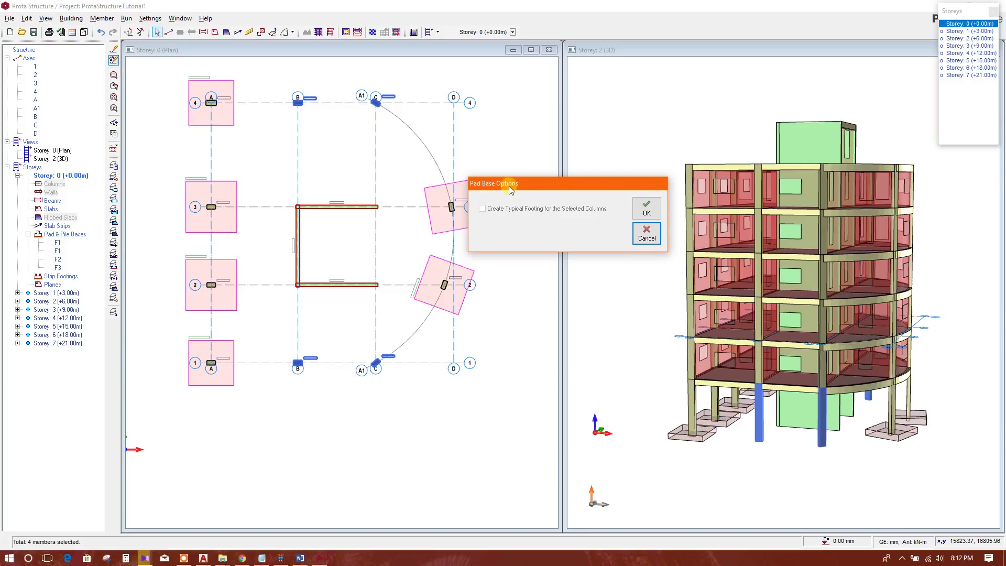
{"action": "left_click_drag", "start_coordinate": [510, 189], "coordinate": [516, 166]}
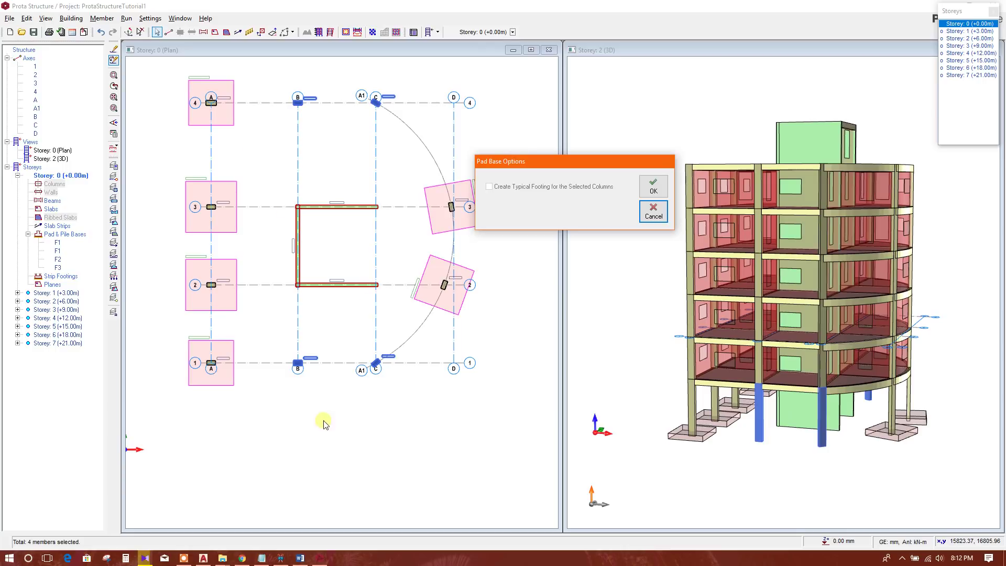
{"action": "left_click", "coordinate": [653, 185]}
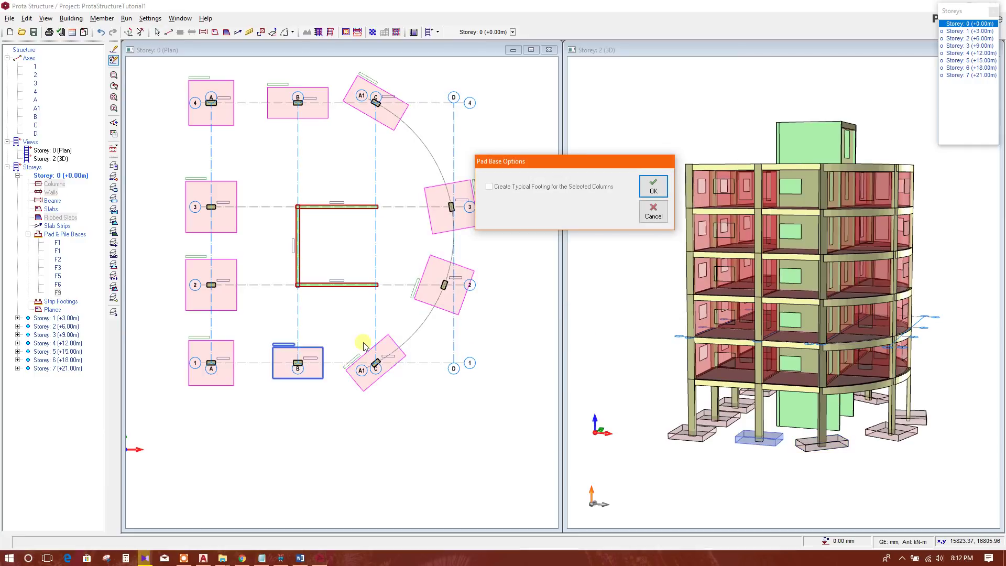
{"action": "key", "text": "Return"}
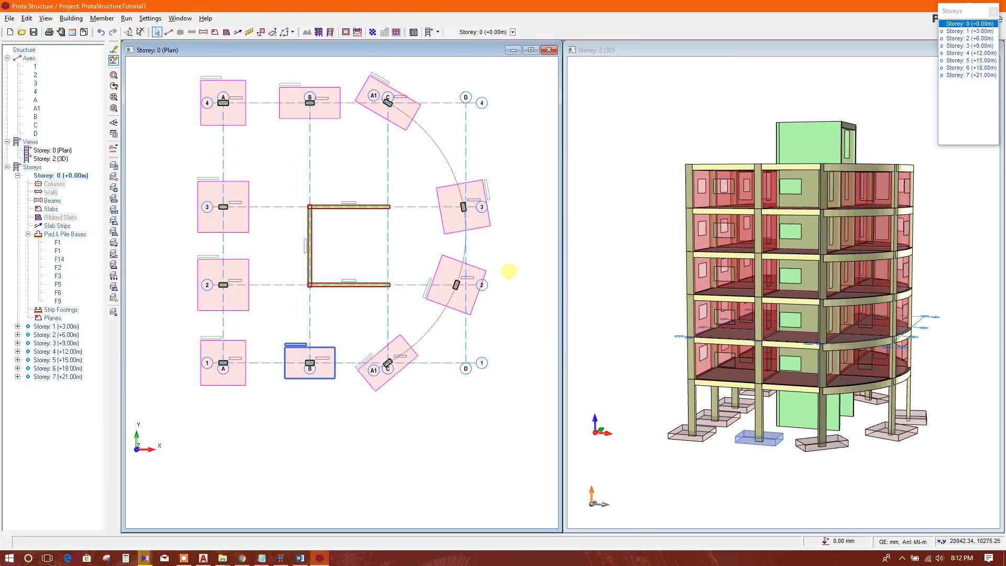
{"action": "left_click", "coordinate": [506, 271]}
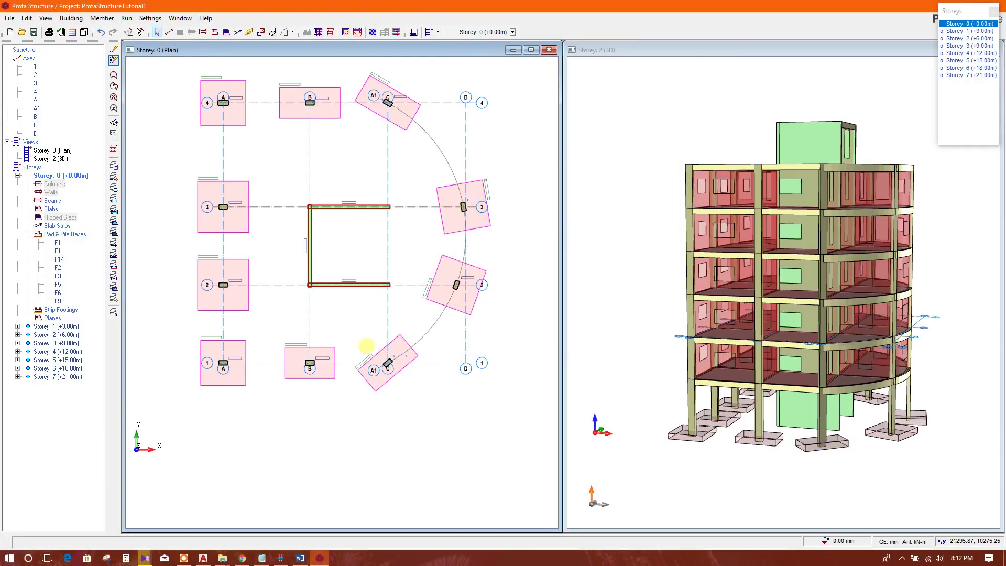
{"action": "left_click_drag", "start_coordinate": [355, 332], "coordinate": [408, 396]}
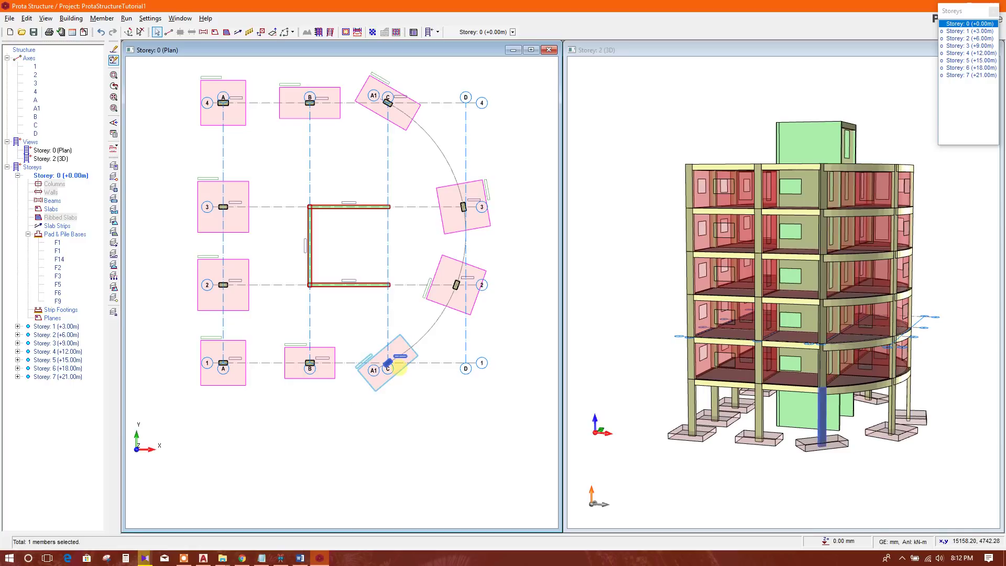
{"action": "right_click", "coordinate": [401, 368]}
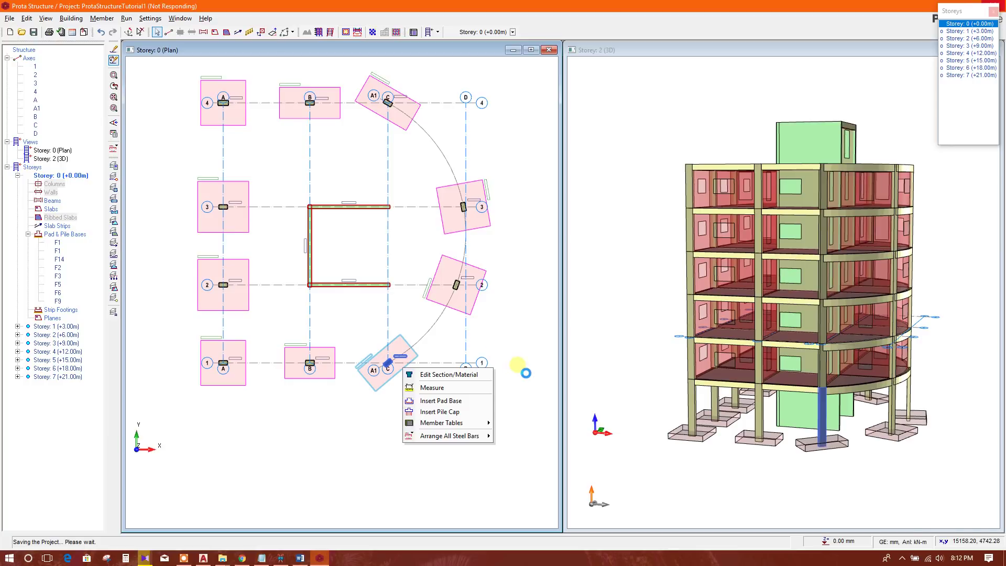
{"action": "left_click", "coordinate": [187, 559]}
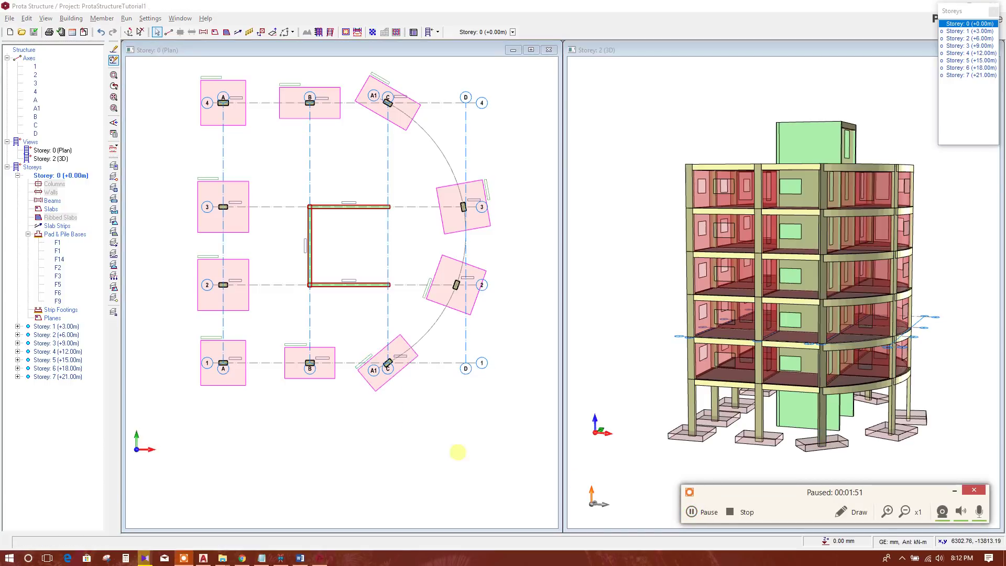
Recalculate the pad base under the column at axes C and 1 as a square footing.
{"action": "left_click", "coordinate": [399, 371]}
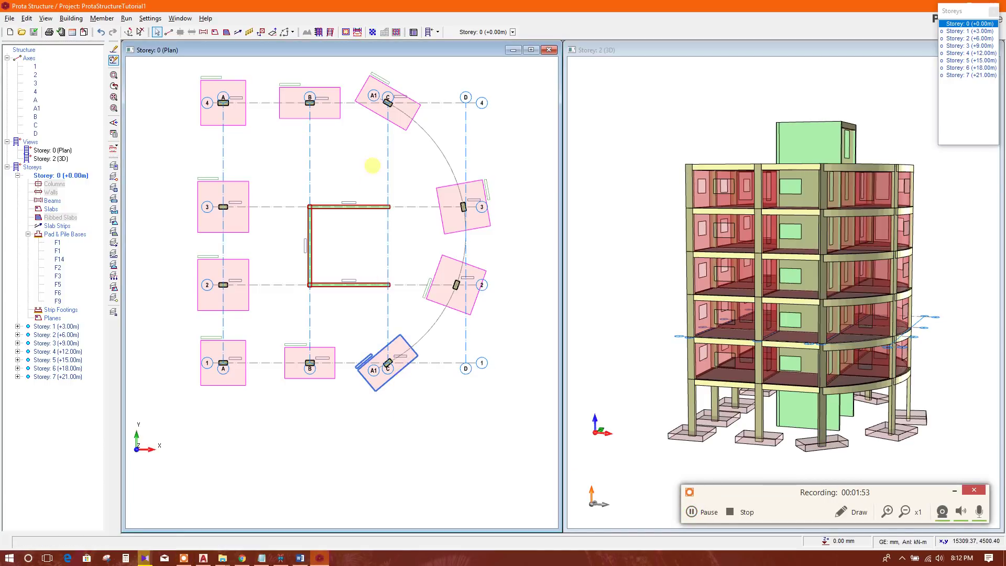
{"action": "right_click", "coordinate": [382, 159]}
{"action": "left_click", "coordinate": [414, 166]}
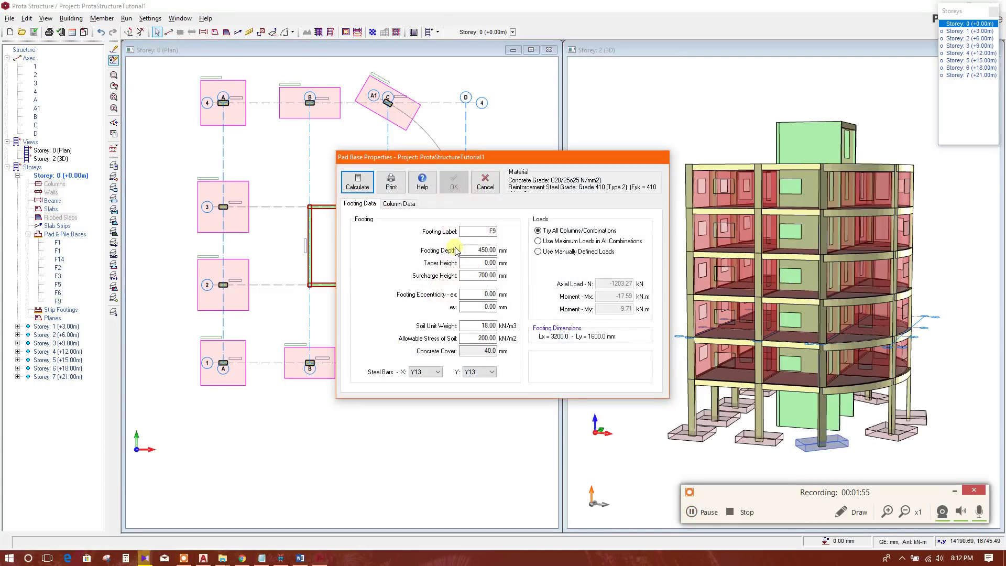
{"action": "left_click", "coordinate": [358, 183]}
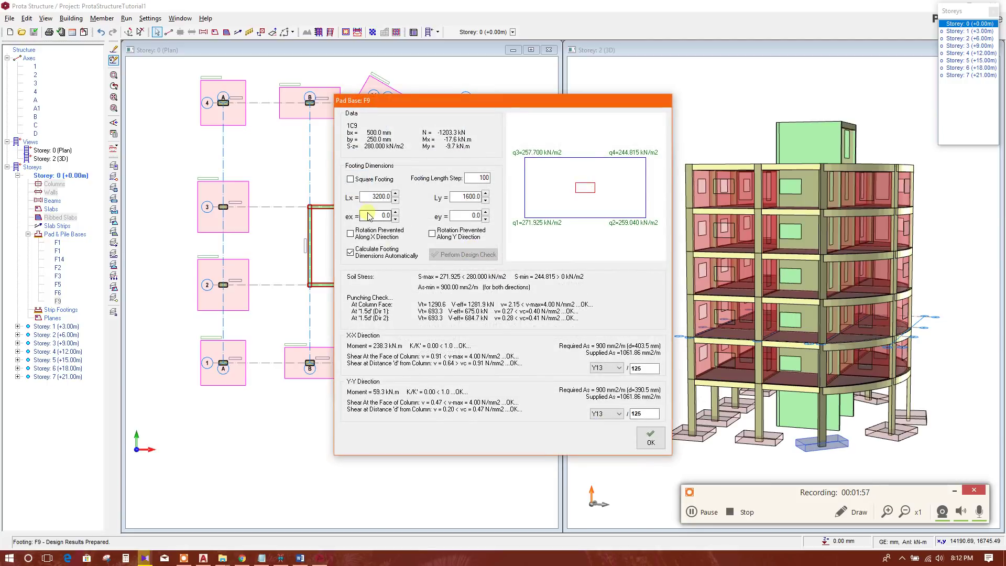
{"action": "left_click", "coordinate": [351, 179]}
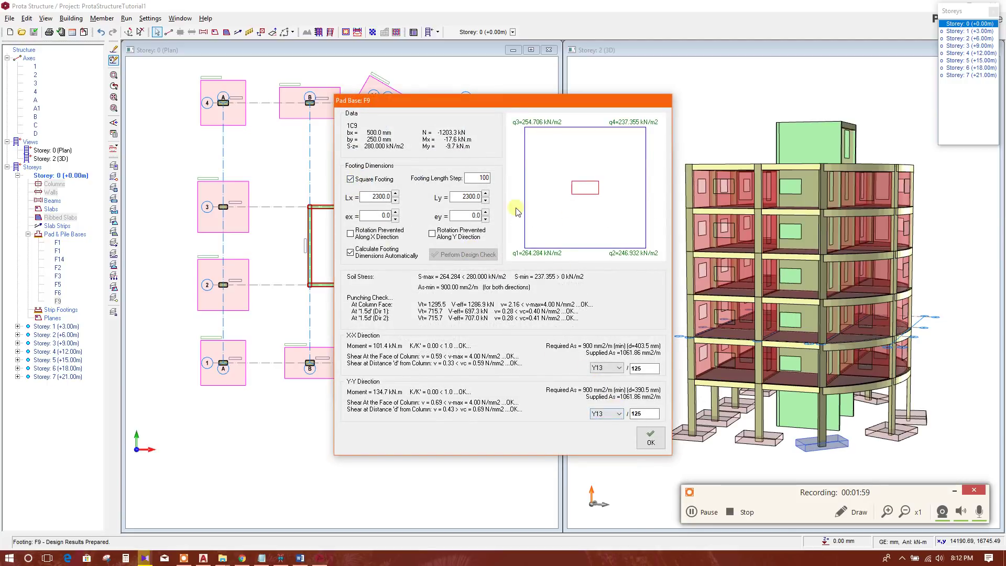
Enlarge the square sides of the pad base at axes C and 1 to 2700 mm and apply the design.
{"action": "left_click", "coordinate": [395, 193]}
{"action": "left_click", "coordinate": [396, 194]}
{"action": "left_click", "coordinate": [395, 193]}
{"action": "left_click", "coordinate": [396, 193]}
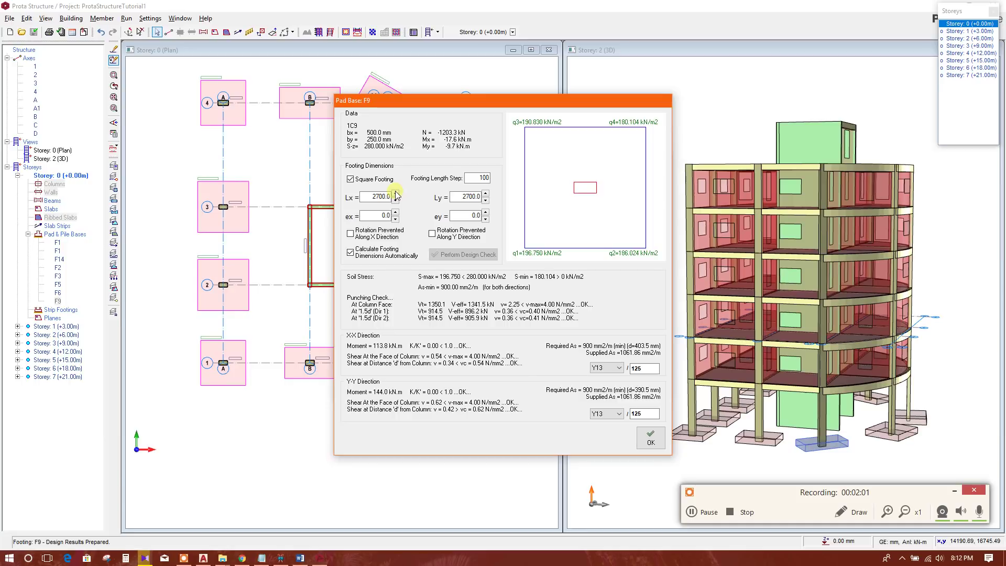
{"action": "left_click", "coordinate": [650, 437]}
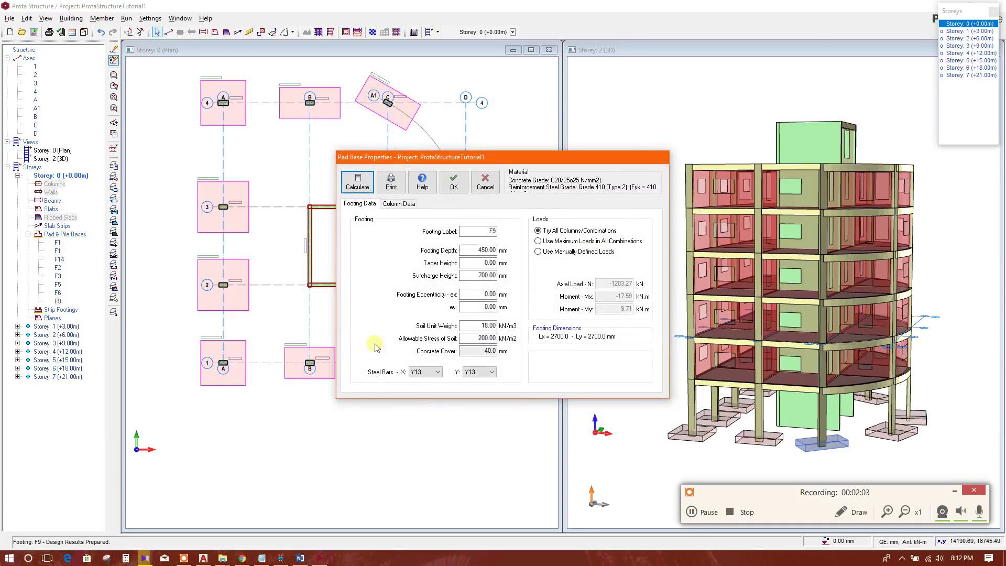
{"action": "left_click", "coordinate": [452, 186]}
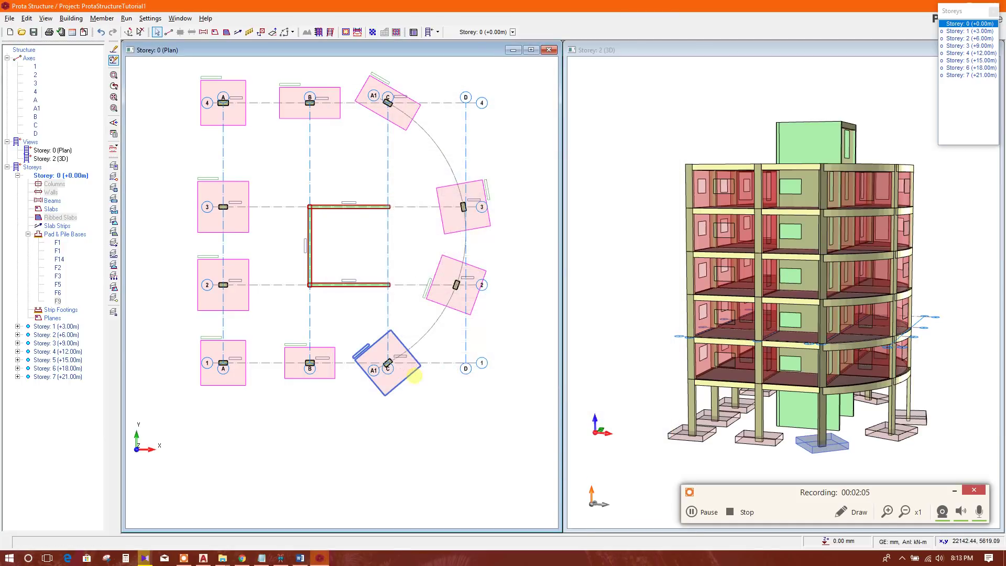
Recalculate the pad base under the column at axes C and 4 as a square footing.
{"action": "left_click", "coordinate": [412, 170]}
{"action": "left_click", "coordinate": [405, 139]}
{"action": "right_click", "coordinate": [410, 141]}
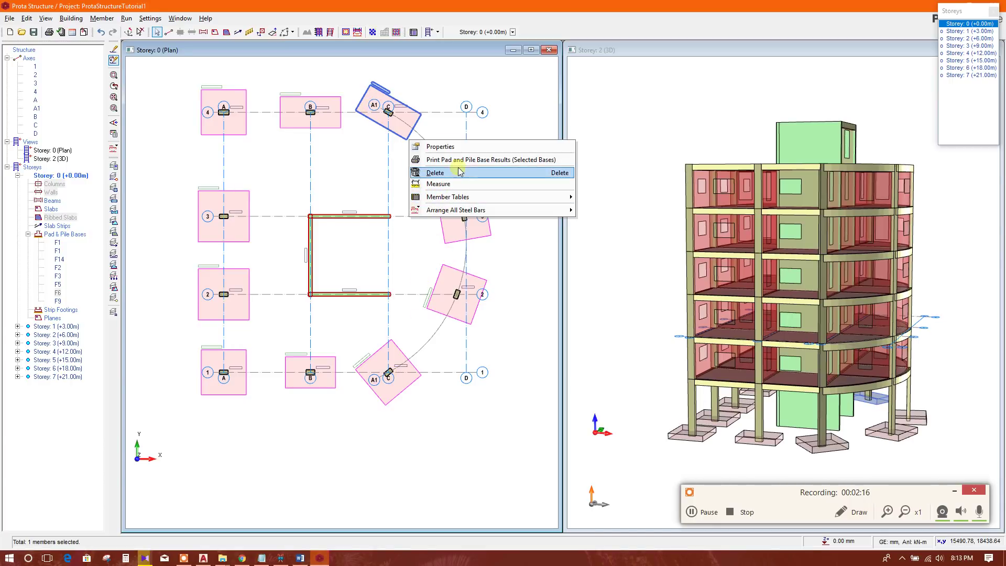
{"action": "left_click", "coordinate": [477, 147]}
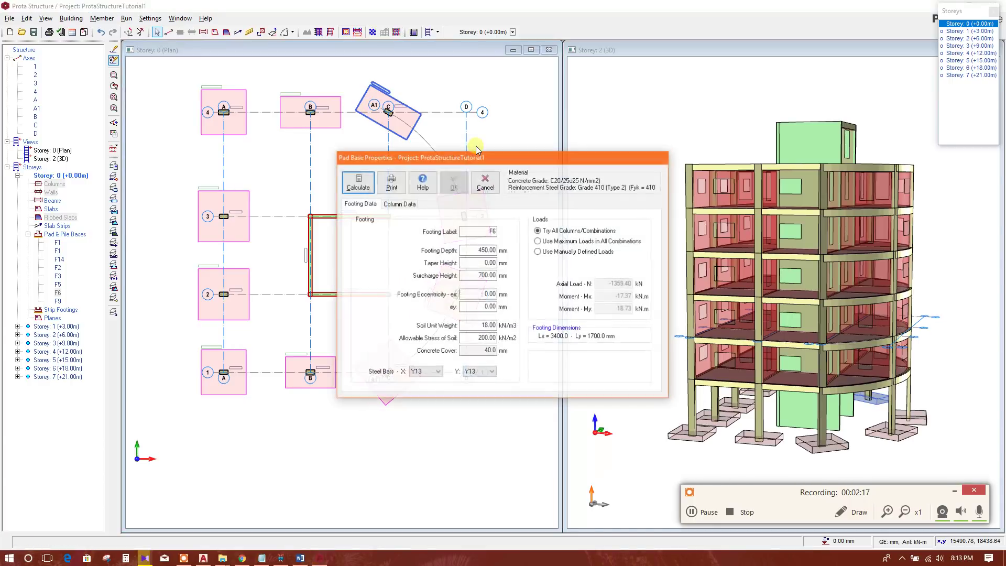
{"action": "left_click", "coordinate": [392, 181]}
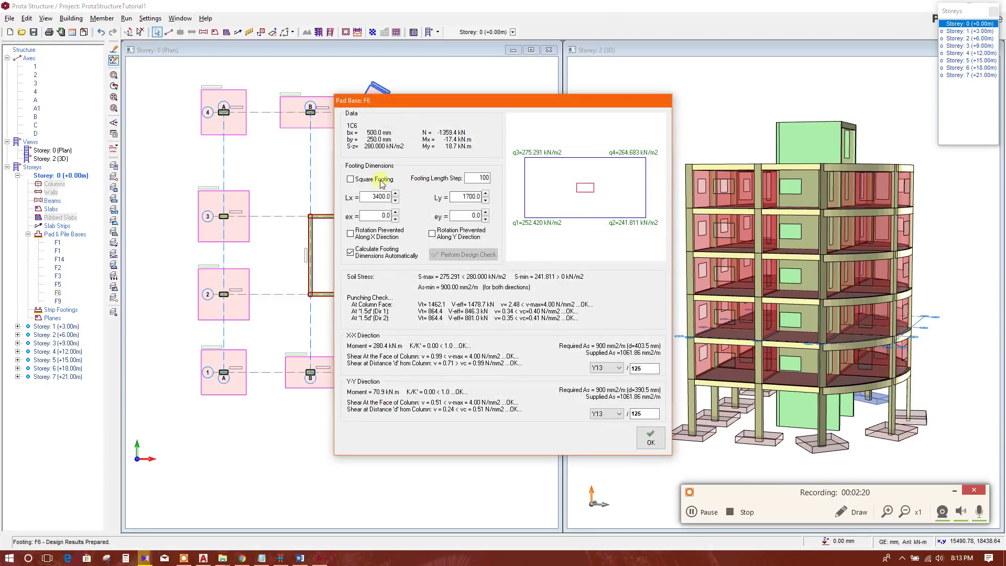
{"action": "left_click", "coordinate": [373, 180]}
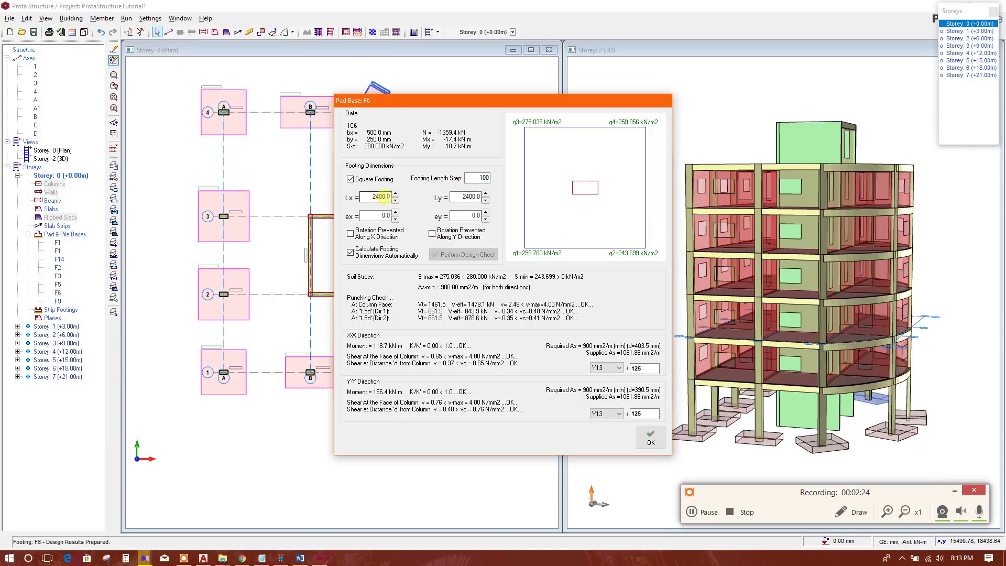
Enlarge the square sides of the pad base at axes C and 4 to 2900 mm and apply the design.
{"action": "left_click", "coordinate": [395, 193]}
{"action": "left_click", "coordinate": [396, 194]}
{"action": "left_click", "coordinate": [395, 194]}
{"action": "left_click", "coordinate": [395, 194]}
{"action": "left_click", "coordinate": [395, 194]}
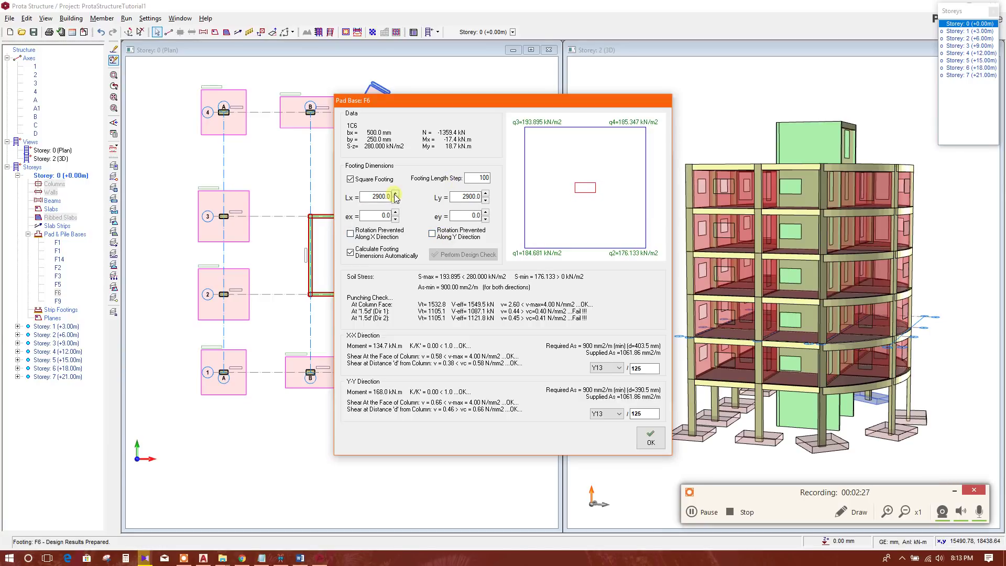
{"action": "left_click", "coordinate": [650, 437]}
{"action": "left_click", "coordinate": [456, 193]}
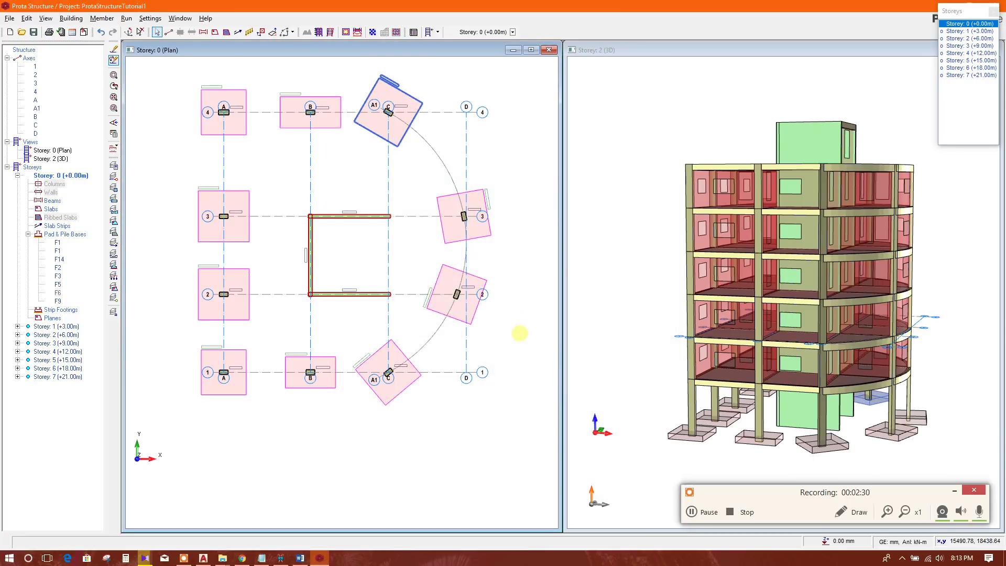
Recalculate the pad base under the column at axes B and 4 as a square footing.
{"action": "left_click", "coordinate": [330, 156]}
{"action": "left_click", "coordinate": [333, 127]}
{"action": "right_click", "coordinate": [339, 135]}
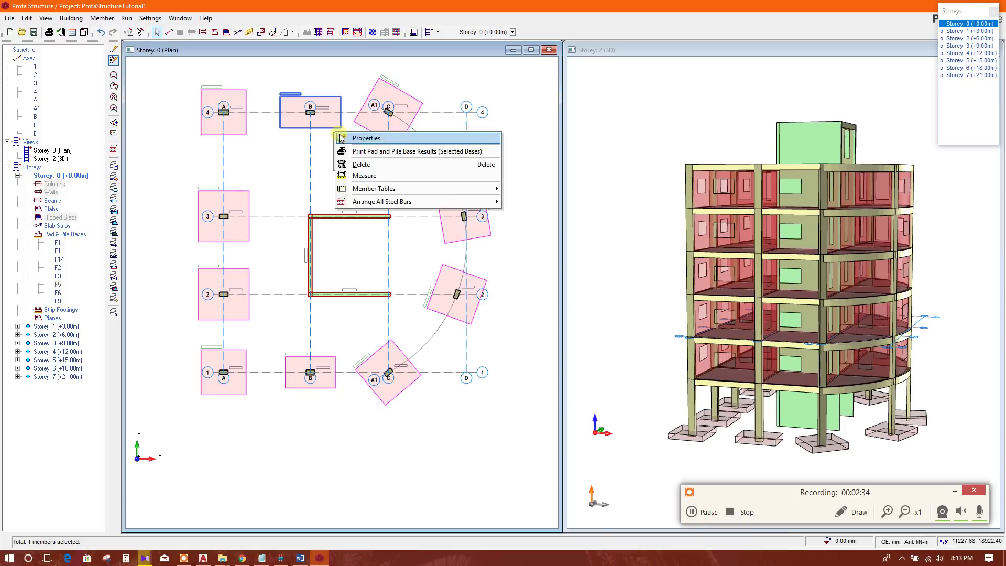
{"action": "left_click", "coordinate": [342, 138]}
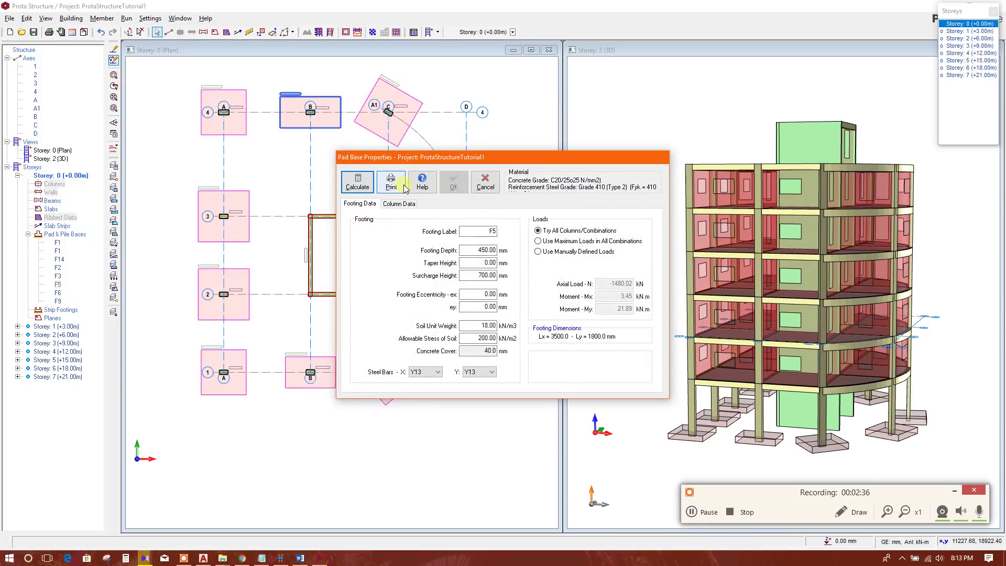
{"action": "left_click", "coordinate": [357, 182]}
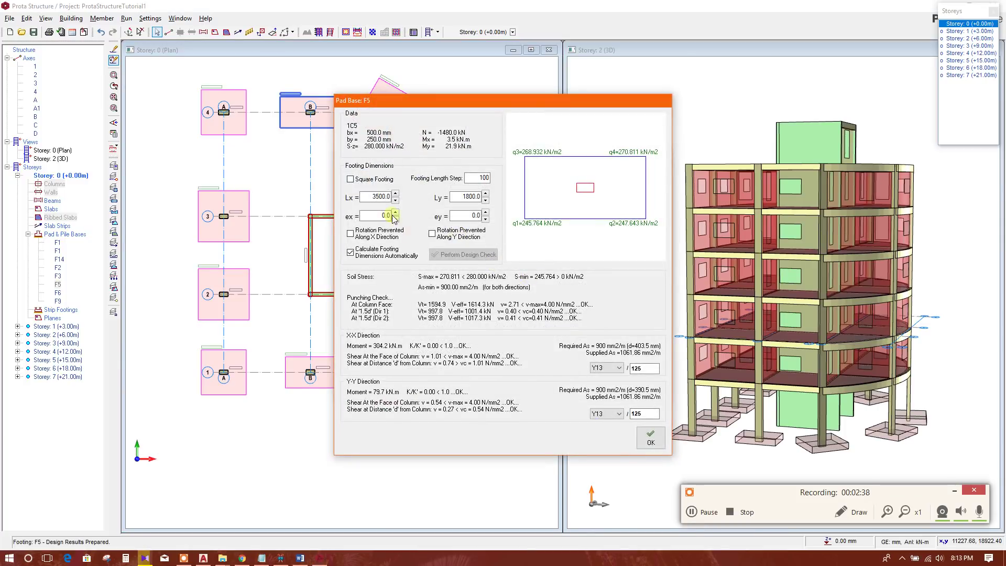
{"action": "left_click", "coordinate": [388, 179]}
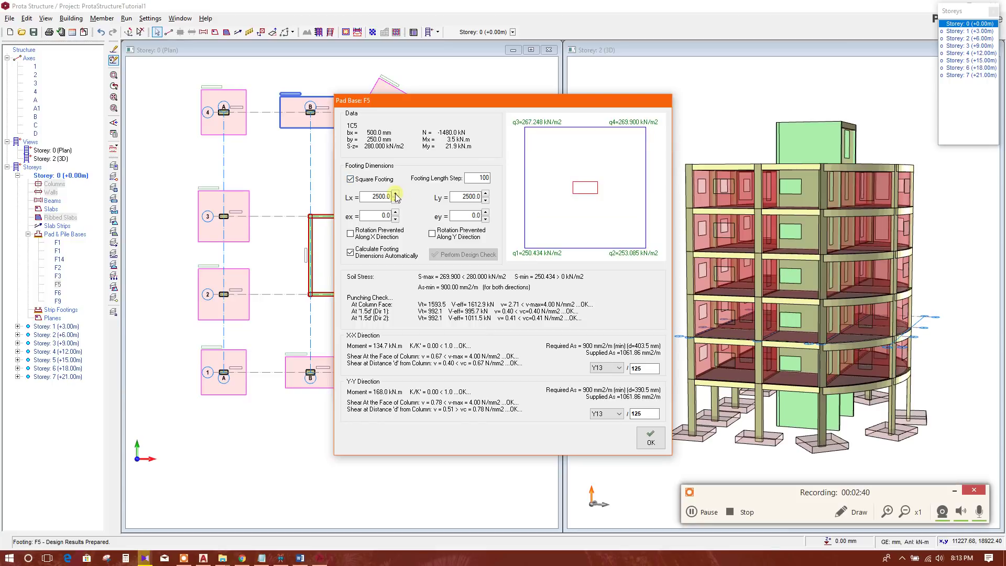
Enlarge the square sides of the pad base at axes B and 4 to 3000 mm and apply the design.
{"action": "left_click", "coordinate": [397, 194]}
{"action": "left_click", "coordinate": [396, 194]}
{"action": "left_click", "coordinate": [396, 194]}
{"action": "left_click", "coordinate": [396, 194]}
{"action": "left_click", "coordinate": [396, 194]}
{"action": "left_click", "coordinate": [649, 437]}
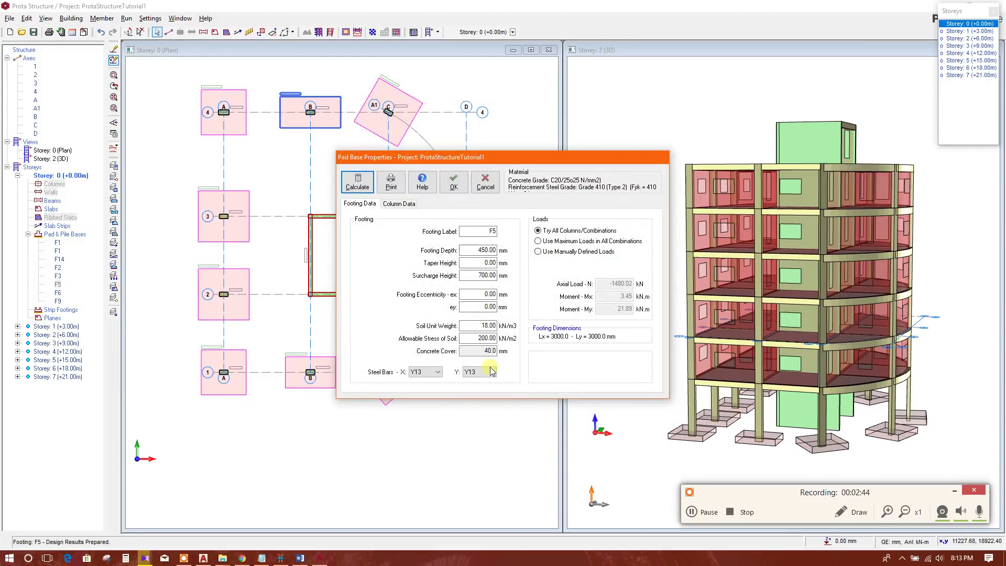
{"action": "left_click", "coordinate": [454, 182]}
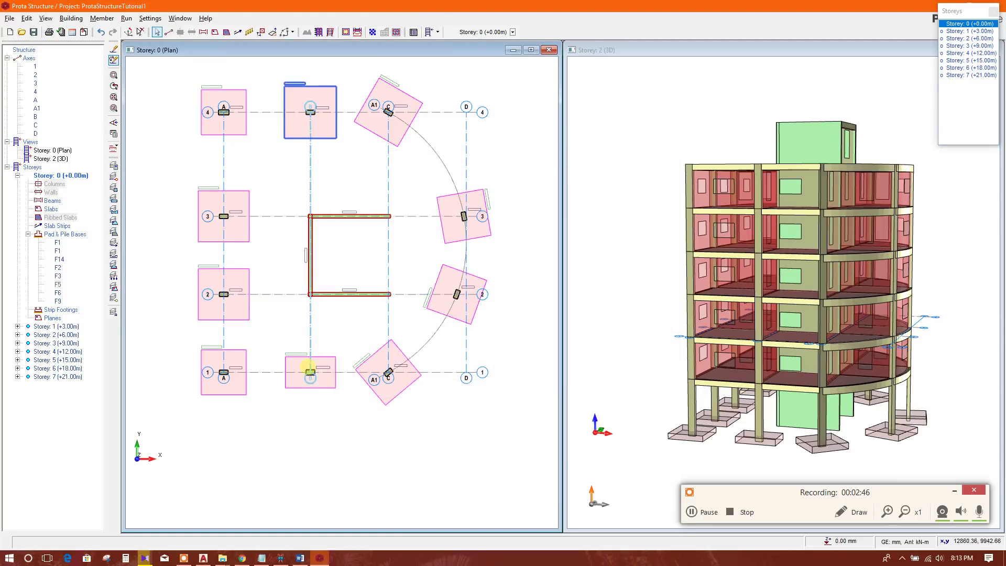
Recalculate the pad base under the column at axes B and 1 as a square footing.
{"action": "right_click", "coordinate": [321, 360]}
{"action": "left_click", "coordinate": [338, 366]}
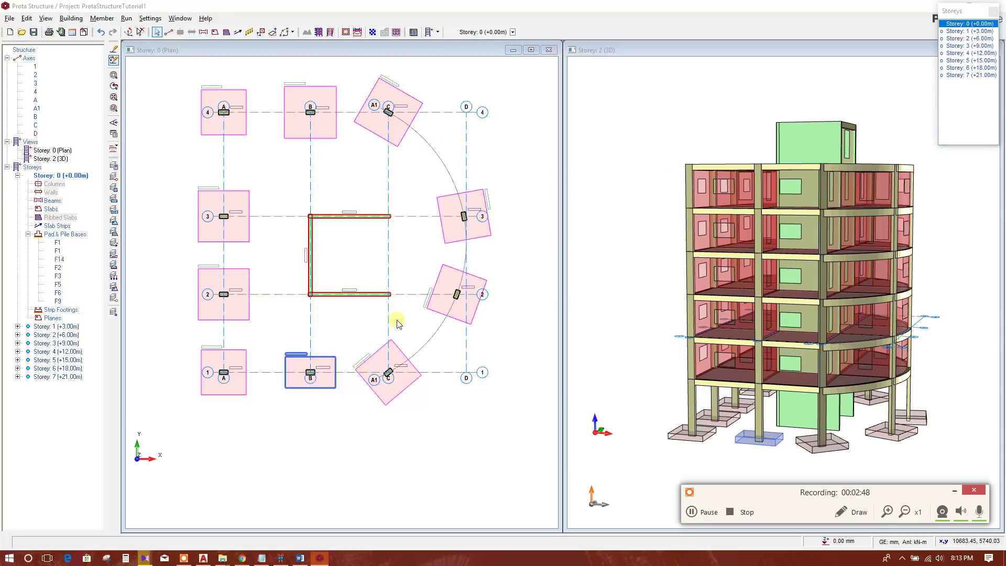
{"action": "left_click", "coordinate": [358, 181]}
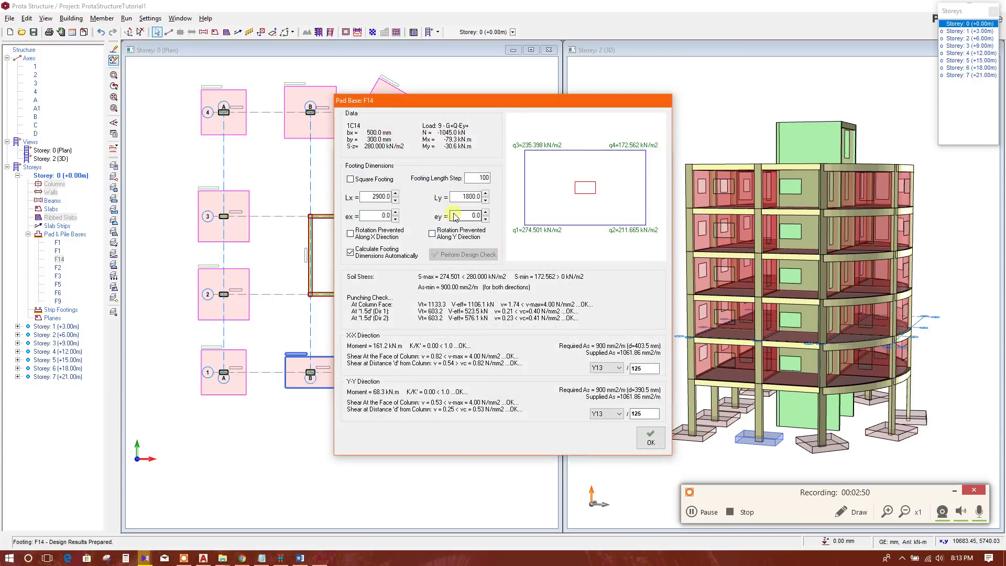
{"action": "left_click", "coordinate": [351, 180]}
Enlarge the square sides of the pad base at axes B and 1 to 2600 mm and apply the design.
{"action": "left_click", "coordinate": [485, 193]}
{"action": "left_click", "coordinate": [484, 193]}
{"action": "left_click", "coordinate": [485, 194]}
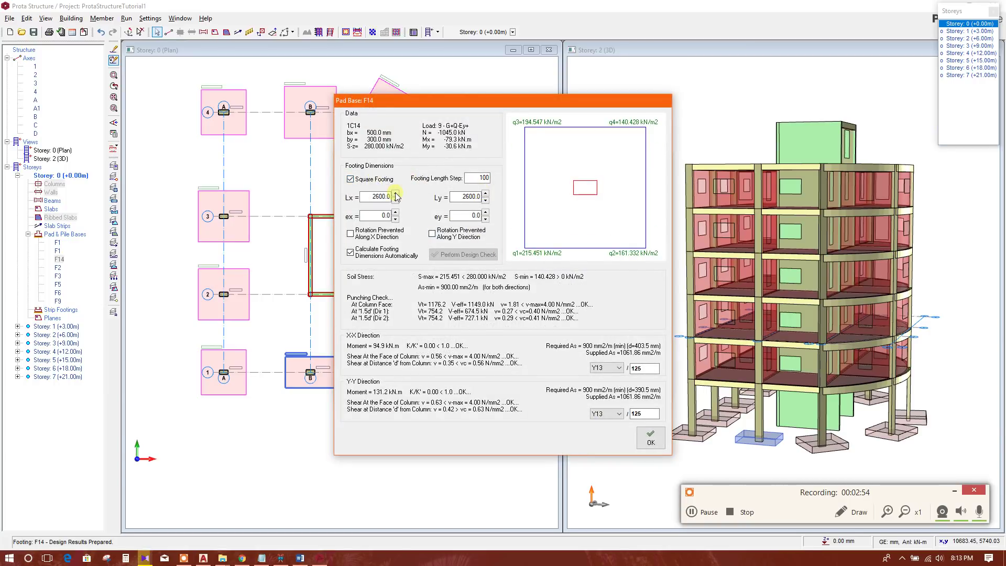
{"action": "left_click", "coordinate": [649, 439]}
{"action": "left_click", "coordinate": [454, 188]}
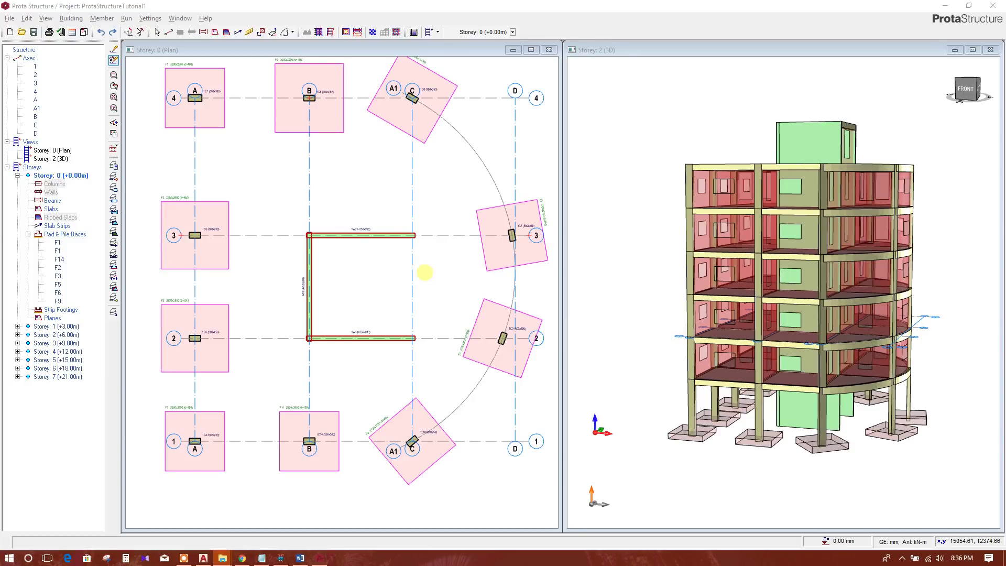
Offset axis B by 600 mm towards axis A, just outside the core wall.
{"action": "left_click", "coordinate": [424, 287]}
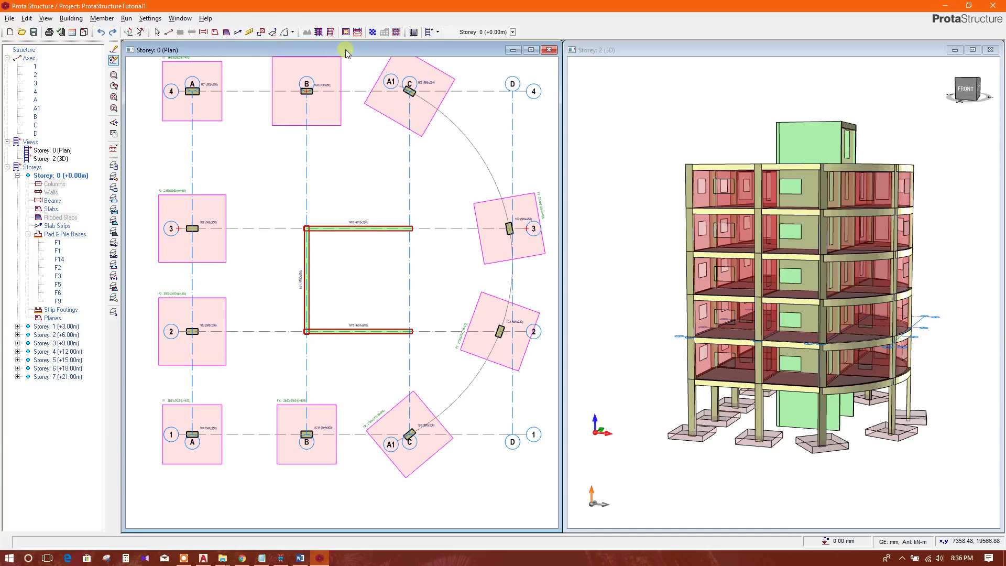
{"action": "middle_click_drag", "start_coordinate": [348, 206], "coordinate": [355, 225]}
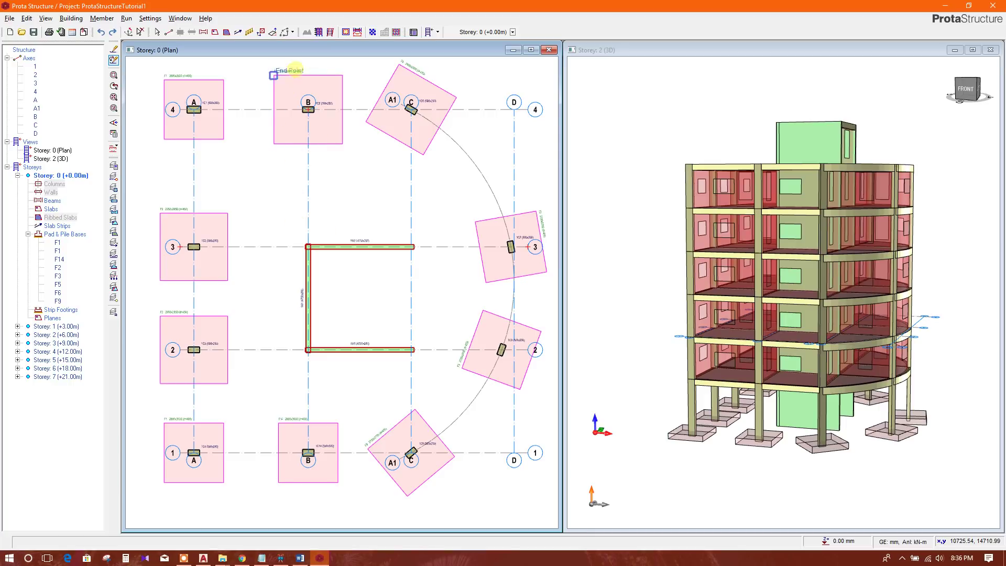
{"action": "key", "text": "Escape"}
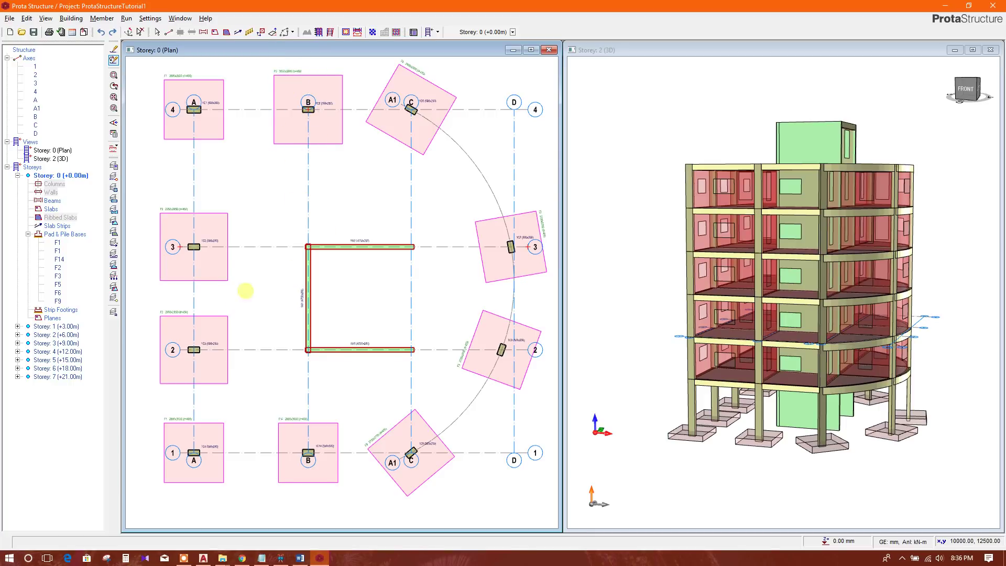
{"action": "left_click", "coordinate": [308, 222]}
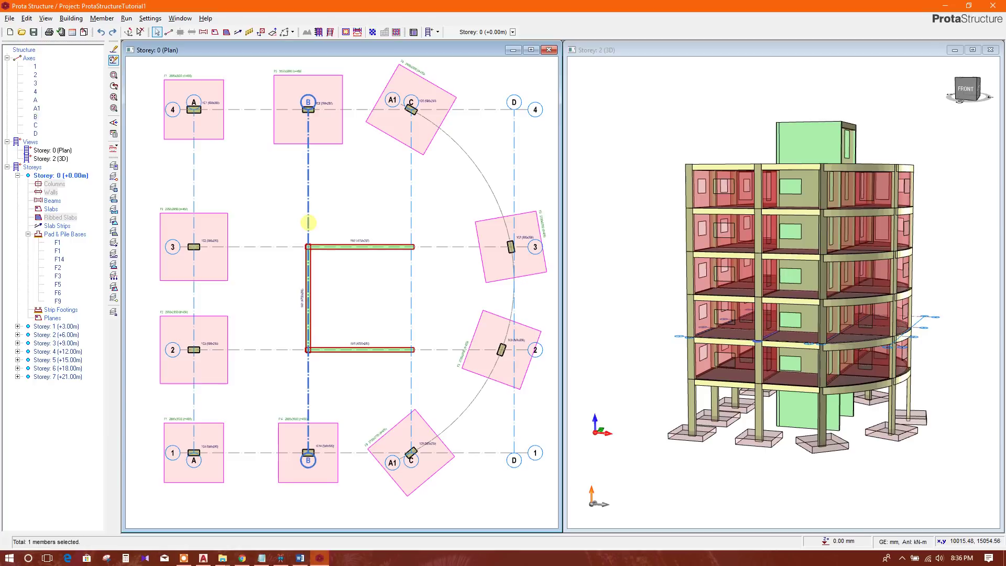
{"action": "right_click", "coordinate": [309, 223]}
{"action": "left_click", "coordinate": [344, 244]}
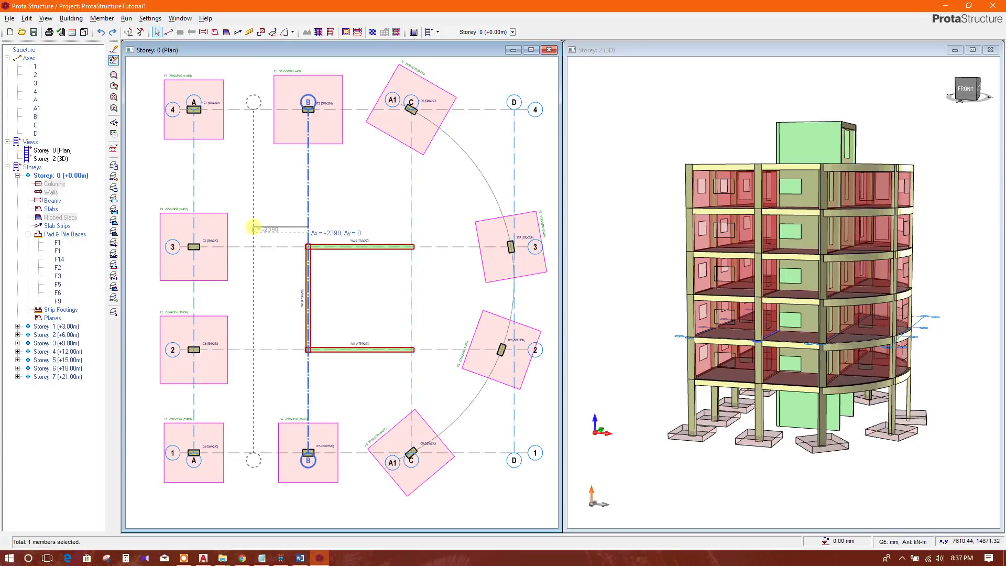
{"action": "key", "text": "Tab"}
{"action": "key", "text": "Return"}
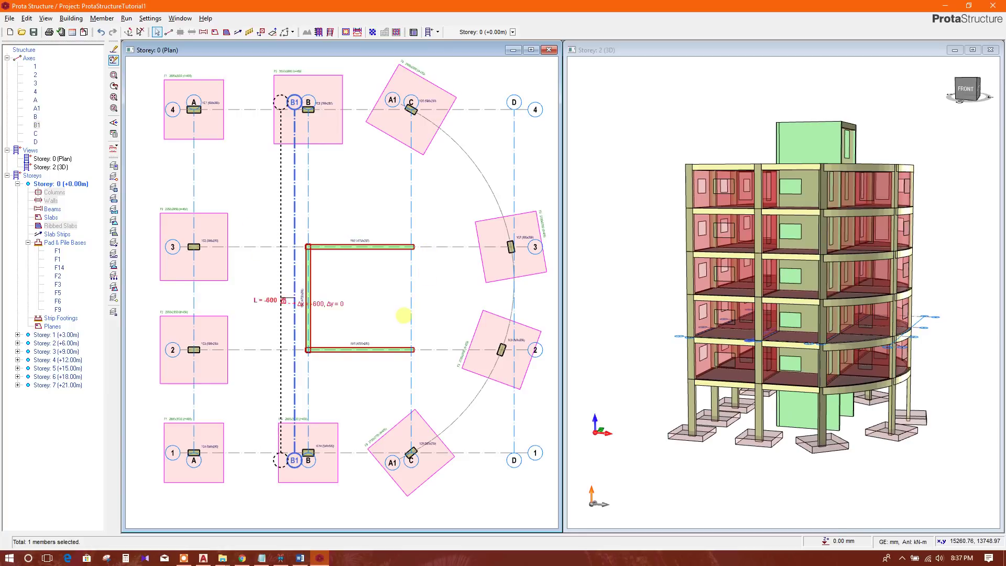
{"action": "key", "text": "Escape"}
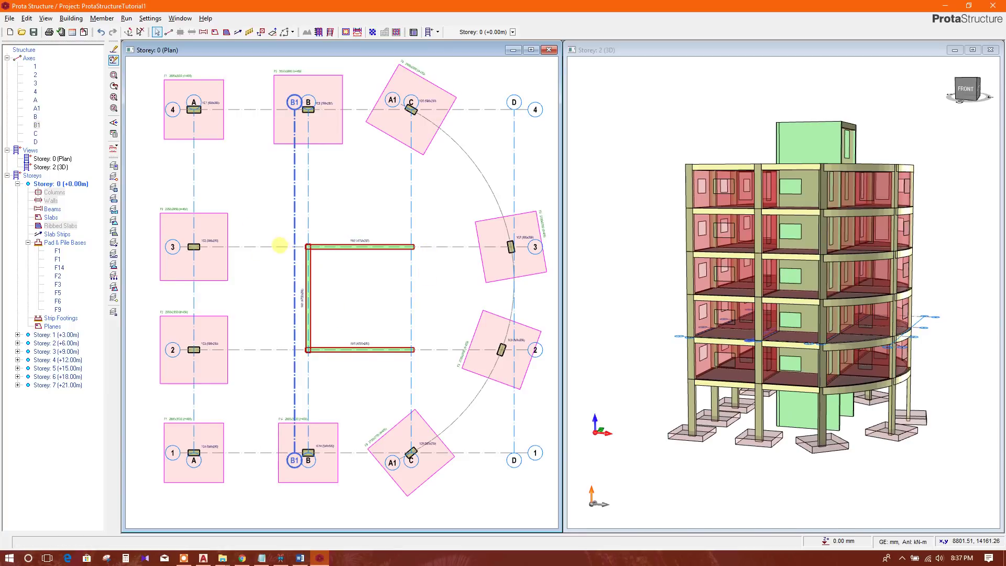
Offset axis 3 by 600 mm towards axis 4, just outside the core wall.
{"action": "left_click", "coordinate": [277, 246]}
{"action": "right_click", "coordinate": [281, 248]}
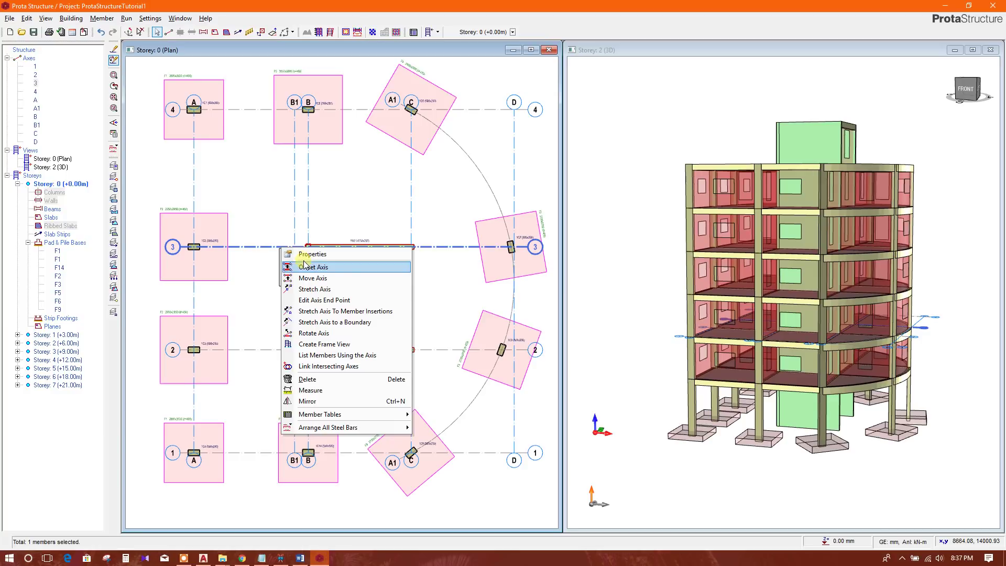
{"action": "left_click", "coordinate": [304, 264]}
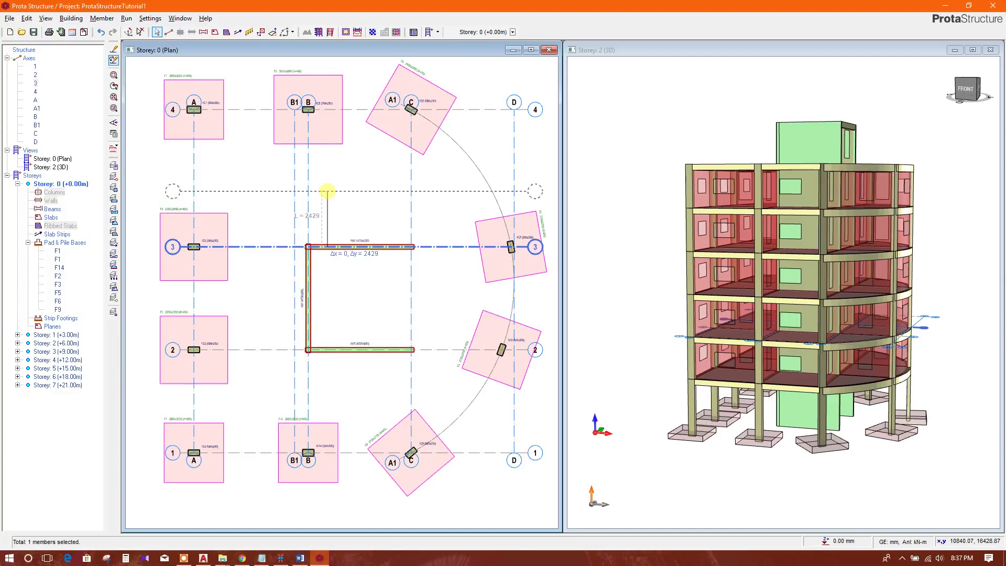
{"action": "key", "text": "Tab"}
{"action": "key", "text": "Return"}
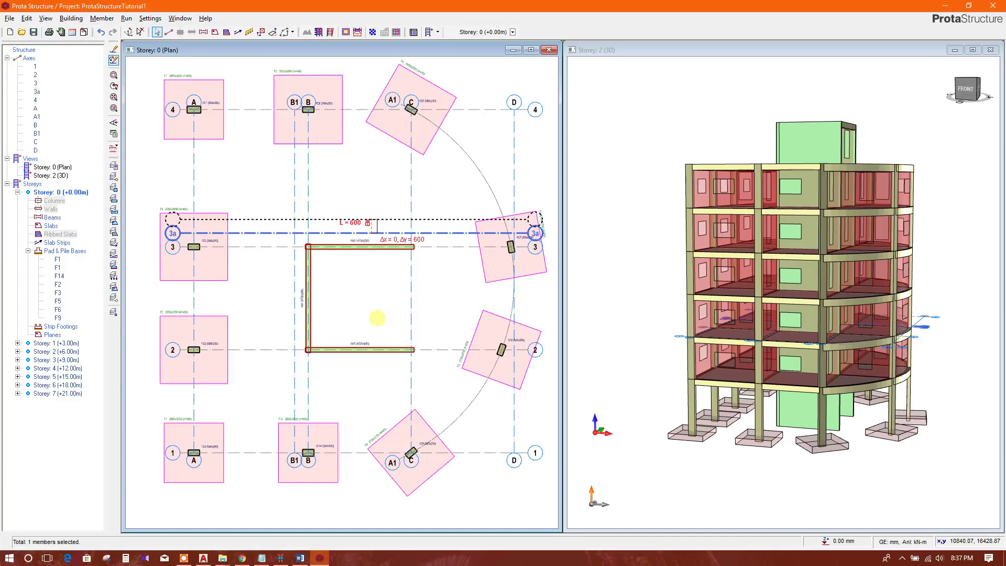
{"action": "key", "text": "Escape"}
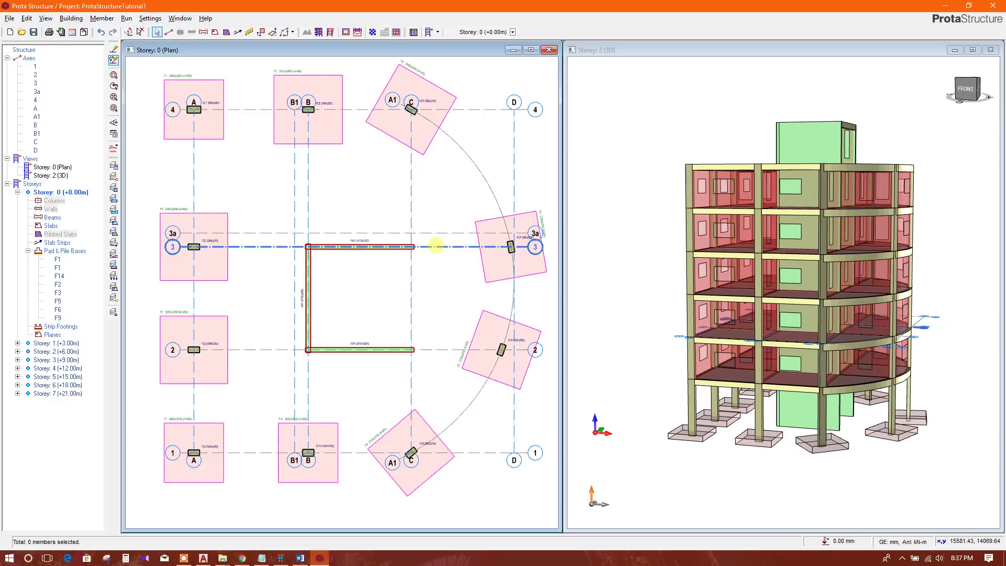
Offset axis 3 by -600 mm towards axis 2, on the inner side of the core wall.
{"action": "right_click", "coordinate": [436, 245]}
{"action": "left_click", "coordinate": [458, 262]}
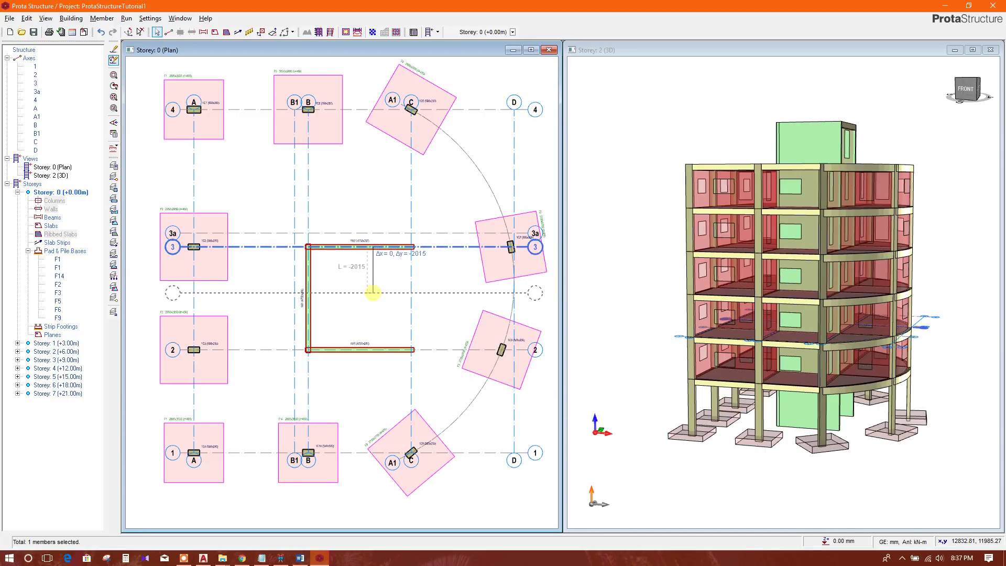
{"action": "key", "text": "Tab"}
{"action": "type", "text": "-600"}
{"action": "key", "text": "Return"}
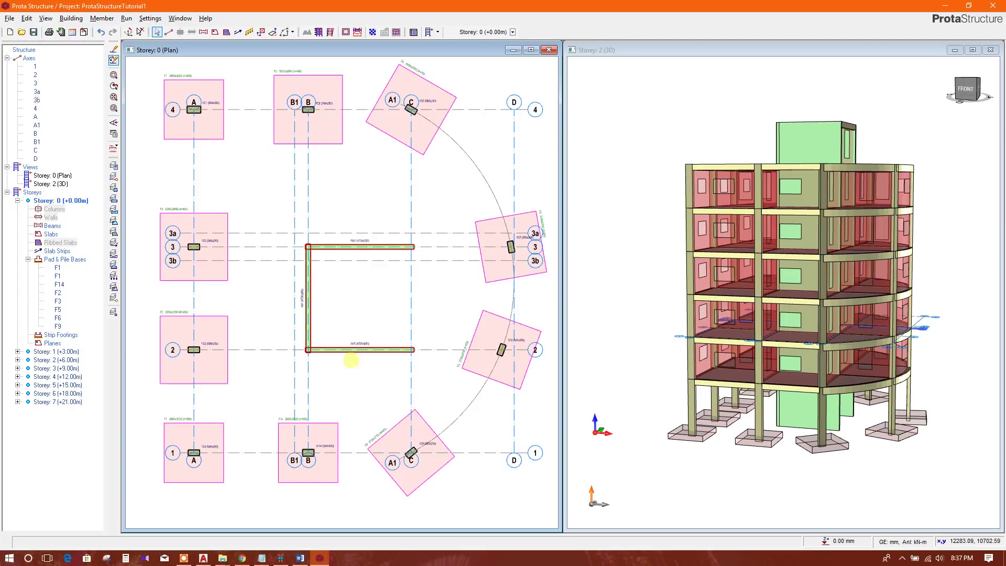
Offset axis 2 by 600 mm towards axis 3, on the inner side of the core wall.
{"action": "right_click", "coordinate": [428, 352]}
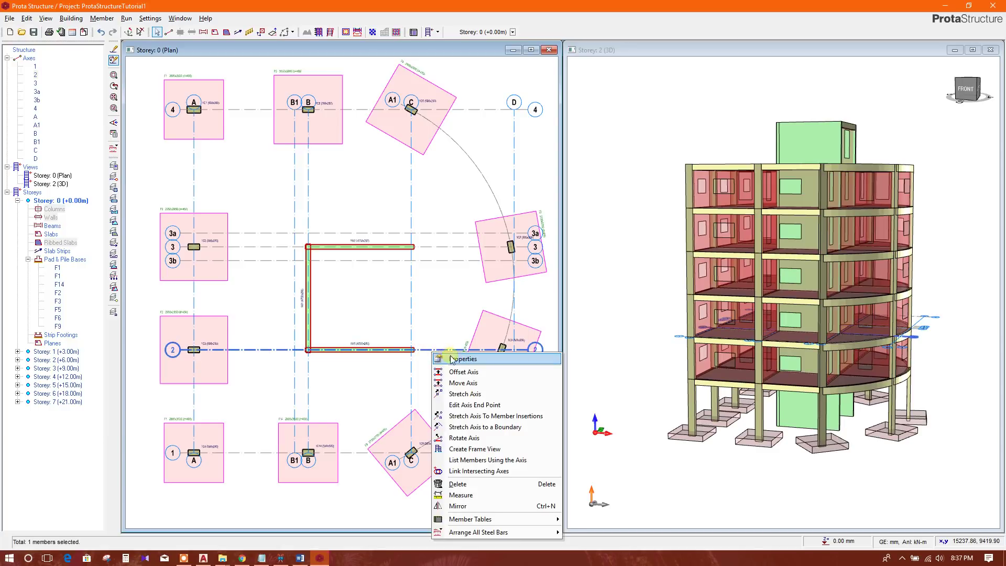
{"action": "left_click", "coordinate": [446, 358]}
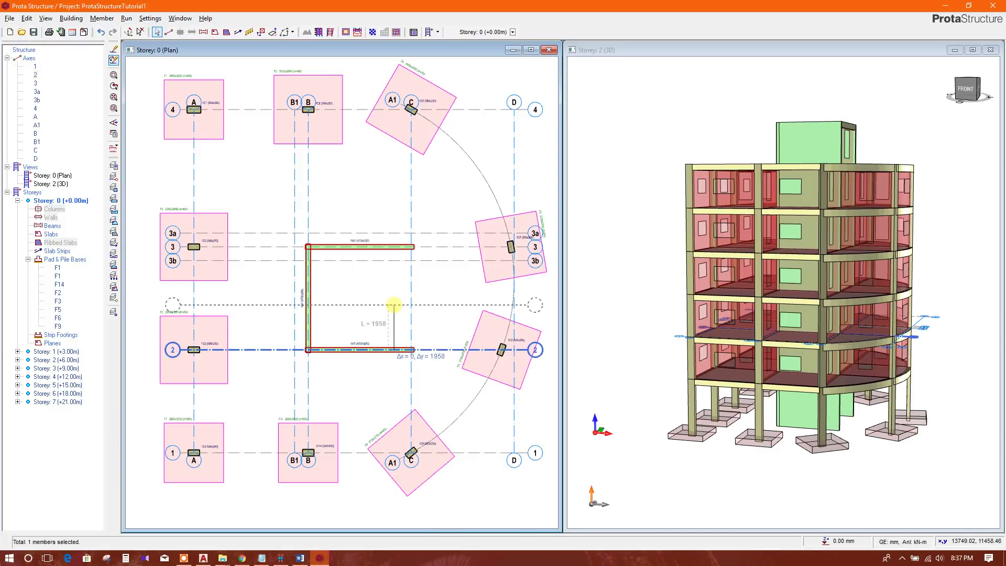
{"action": "key", "text": "Tab"}
{"action": "type", "text": "600"}
{"action": "key", "text": "Return"}
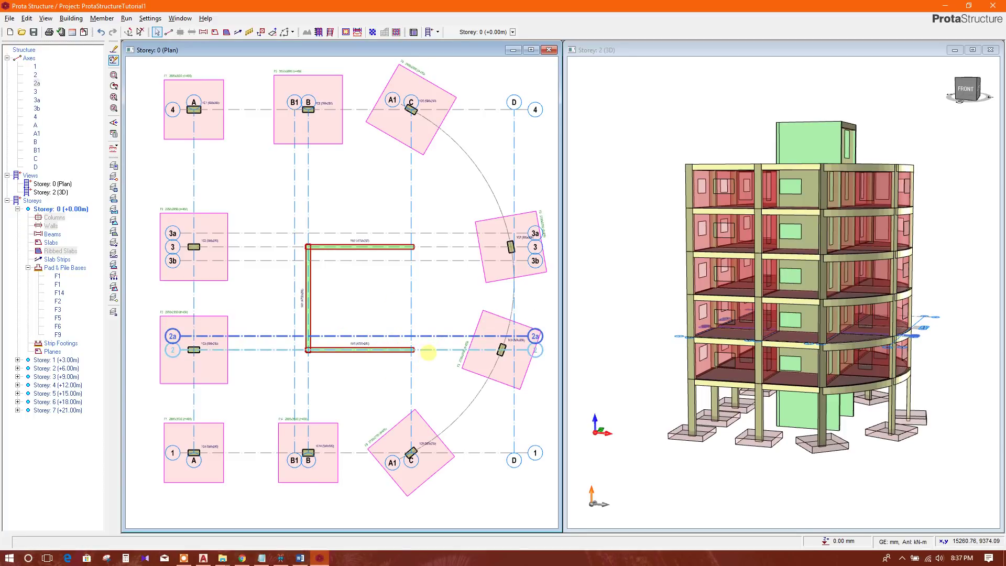
Offset axis 2 by -600 mm towards axis 1, just outside the core wall.
{"action": "right_click", "coordinate": [429, 353]}
{"action": "left_click", "coordinate": [451, 362]}
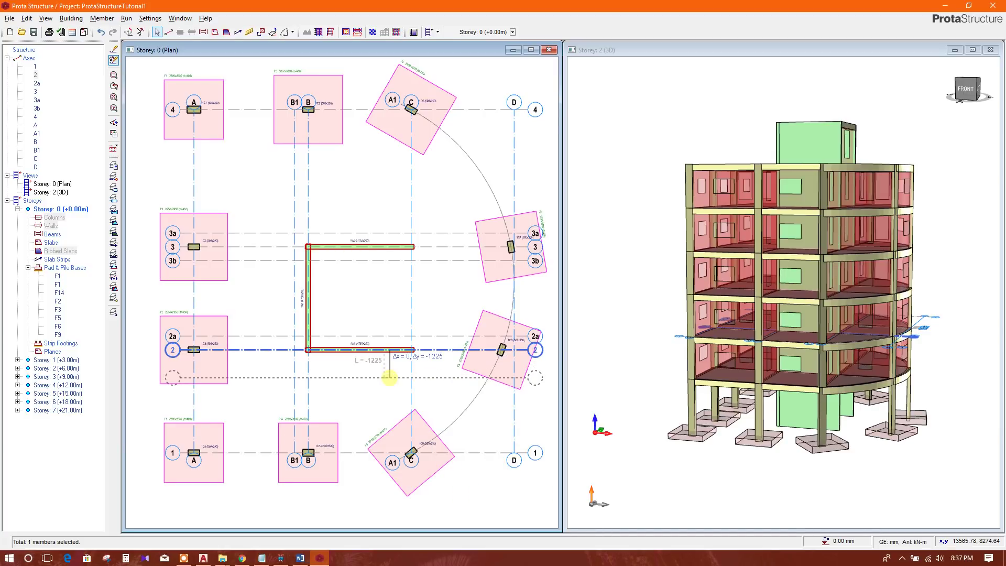
{"action": "key", "text": "Tab"}
{"action": "type", "text": "-600"}
{"action": "key", "text": "Return"}
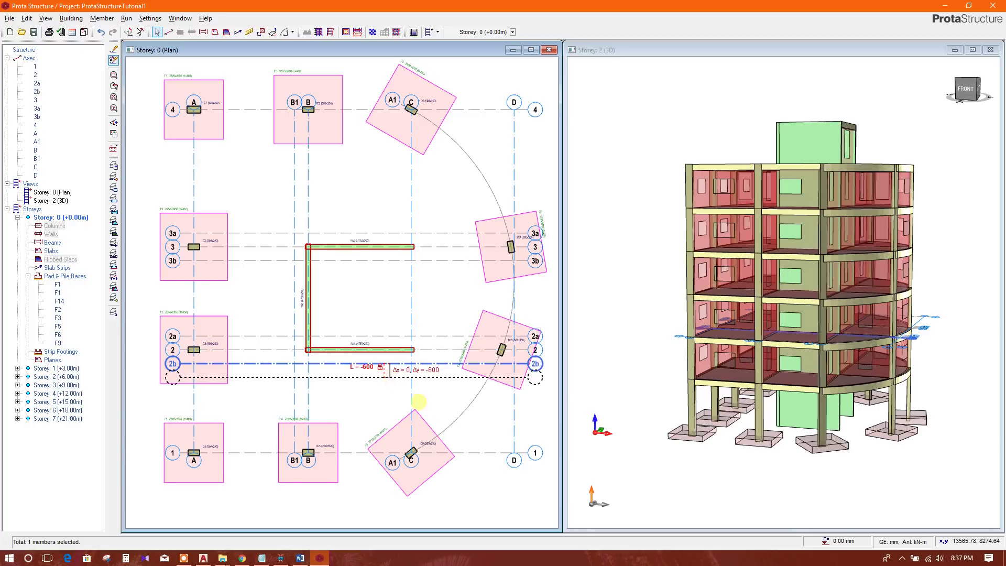
{"action": "key", "text": "Escape"}
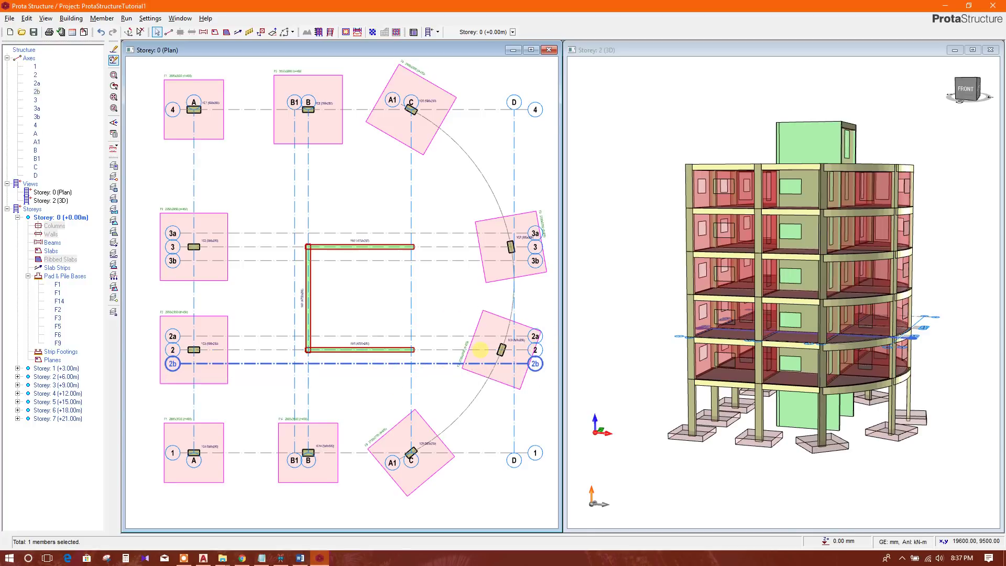
Offset axis C by 600 mm towards axis D, beyond the open ends of the core walls.
{"action": "right_click", "coordinate": [411, 296]}
{"action": "left_click", "coordinate": [442, 312]}
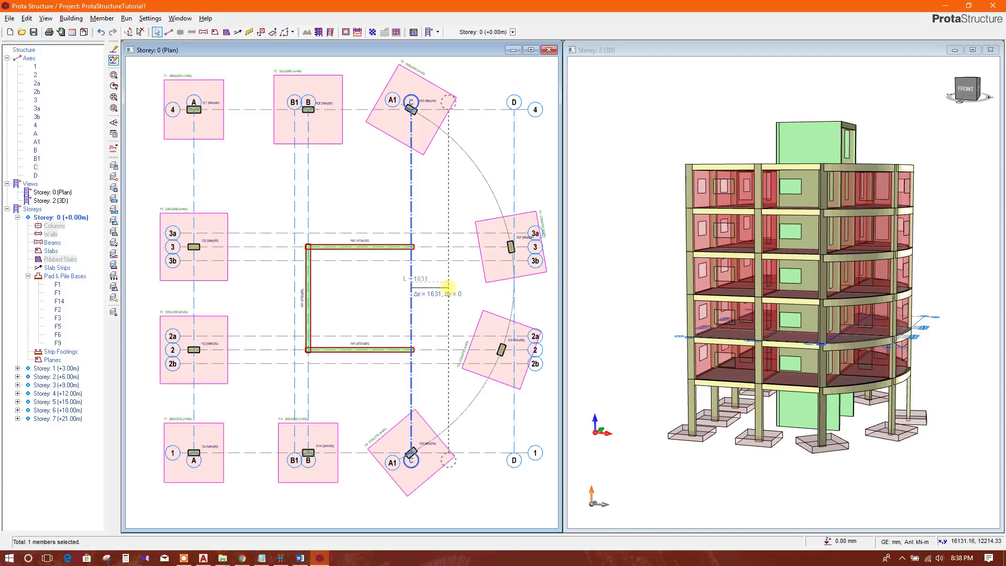
{"action": "key", "text": "Tab"}
{"action": "type", "text": "600"}
{"action": "key", "text": "Return"}
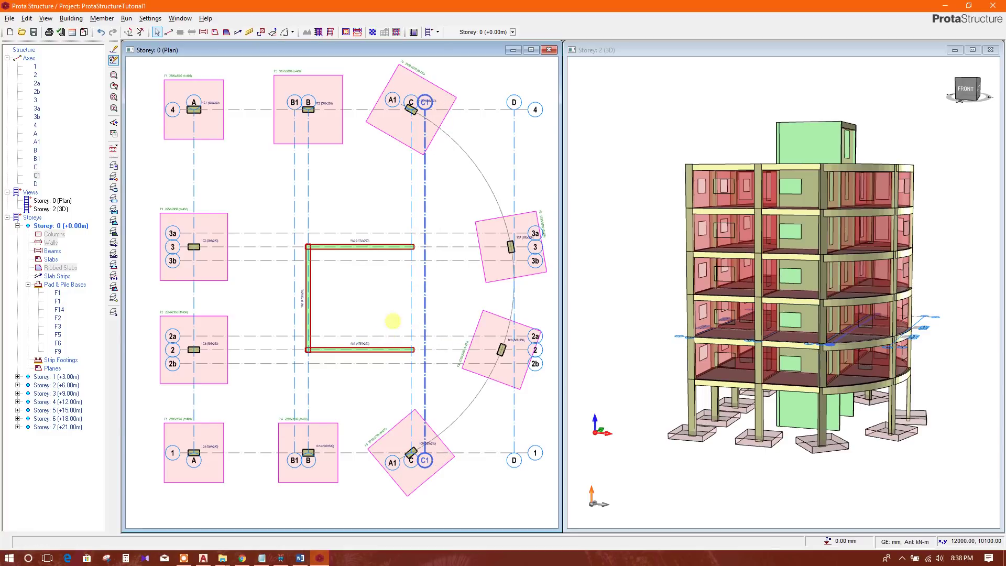
{"action": "left_click", "coordinate": [308, 216]}
{"action": "right_click", "coordinate": [318, 219]}
{"action": "left_click", "coordinate": [330, 222]}
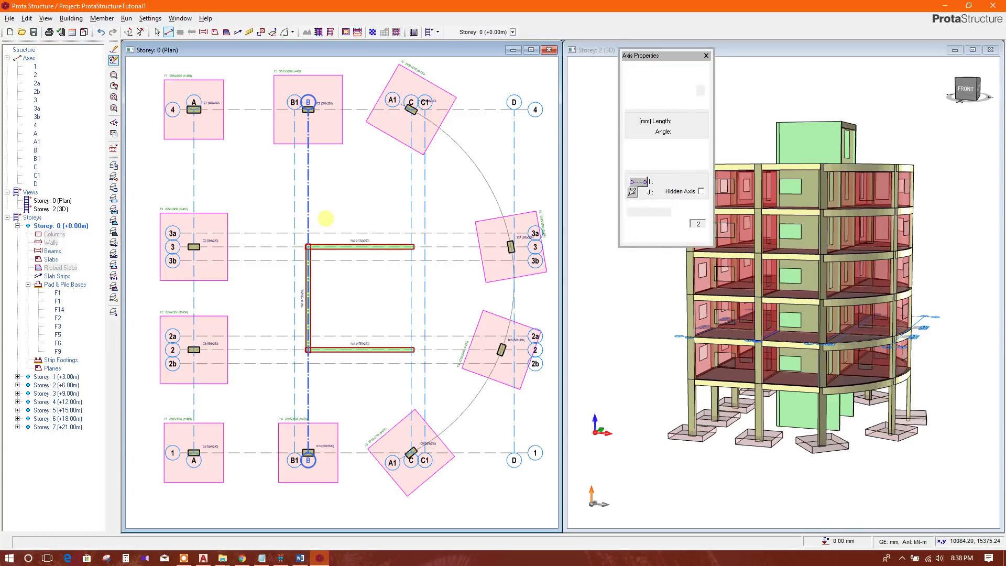
{"action": "left_click", "coordinate": [706, 55]}
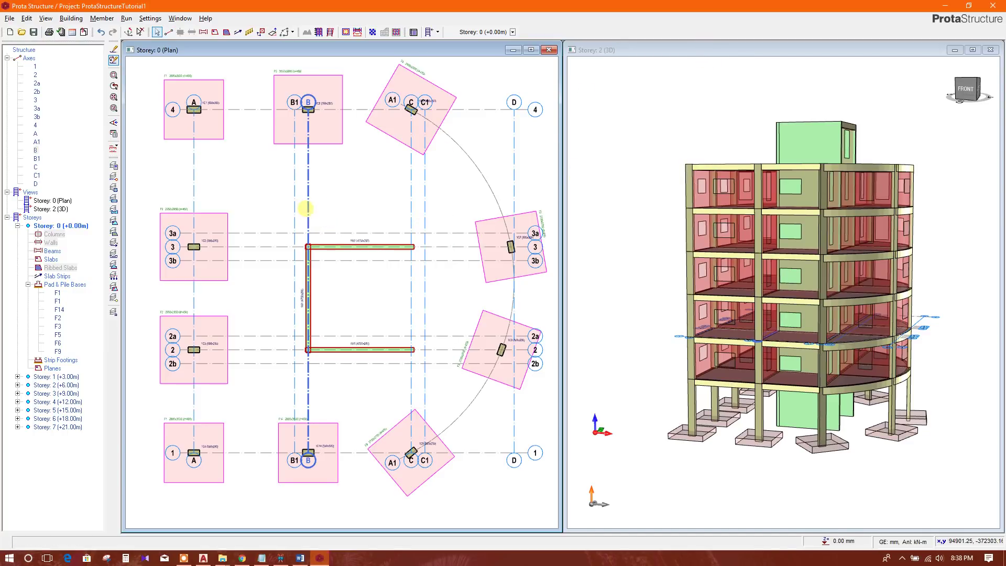
Offset axis B by 600 mm towards axis C, on the inner side of the core wall.
{"action": "right_click", "coordinate": [309, 209]}
{"action": "left_click", "coordinate": [335, 227]}
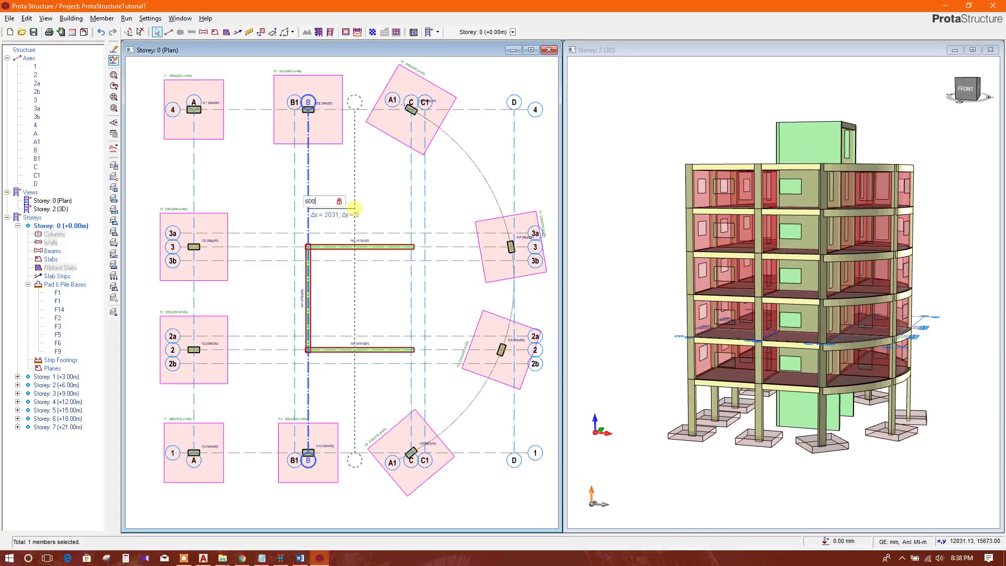
{"action": "key", "text": "Return"}
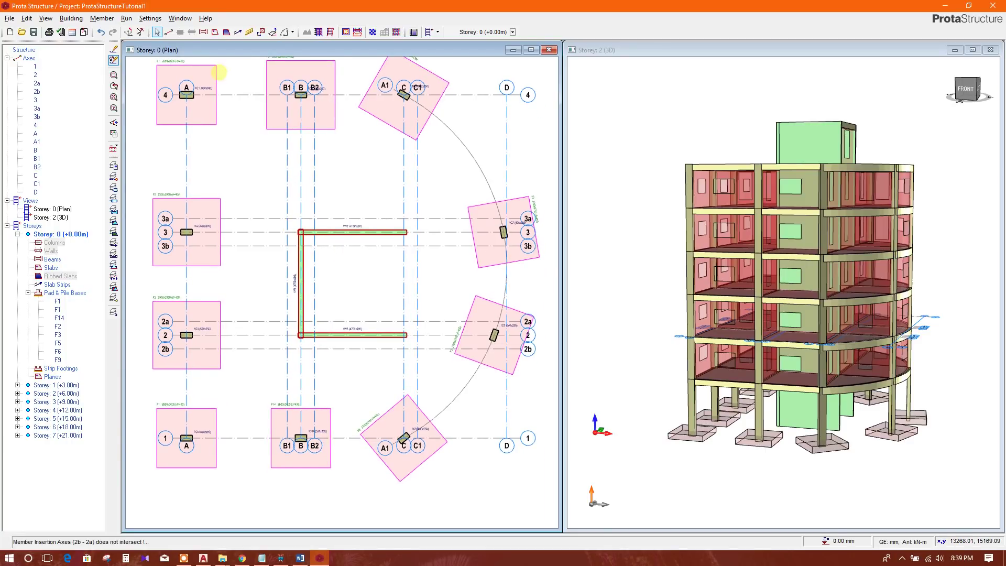
Draw a closed C-shaped slab edge of straight segments around the core walls through the offset axis intersections.
{"action": "left_click", "coordinate": [293, 34]}
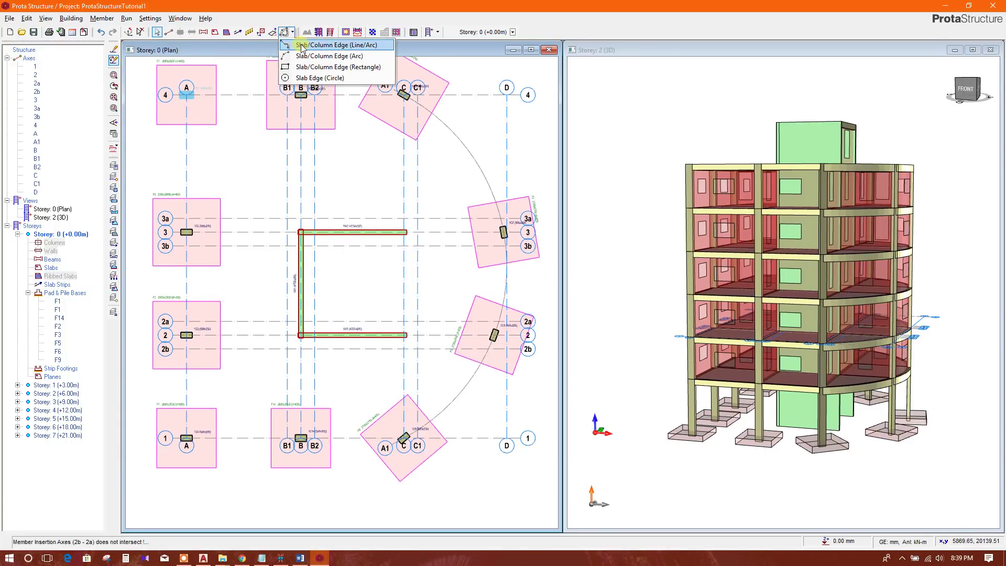
{"action": "left_click", "coordinate": [303, 45]}
{"action": "left_click", "coordinate": [286, 219]}
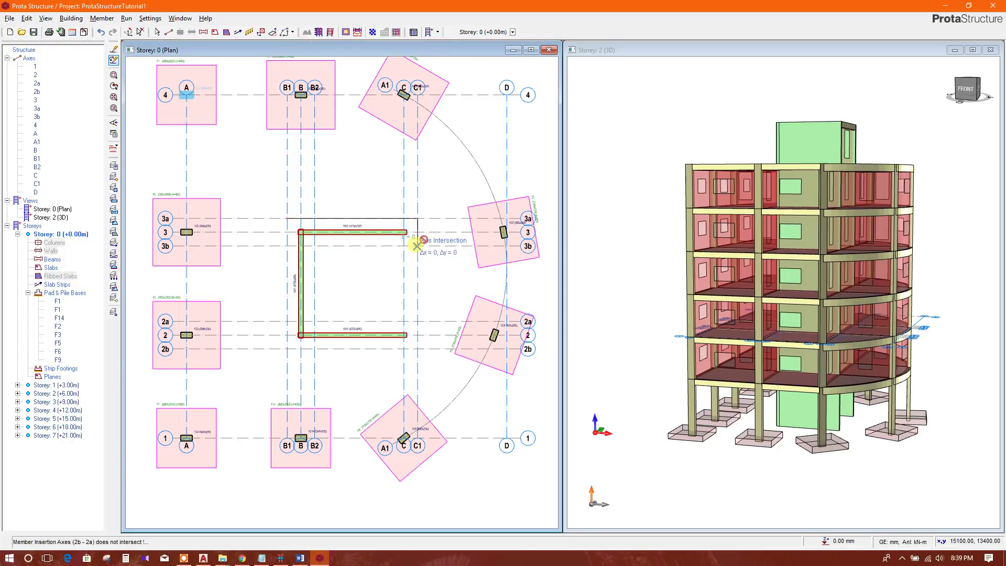
{"action": "left_click", "coordinate": [313, 245]}
{"action": "left_click", "coordinate": [313, 321]}
{"action": "left_click", "coordinate": [417, 321]}
{"action": "left_click", "coordinate": [418, 348]}
{"action": "left_click", "coordinate": [287, 349]}
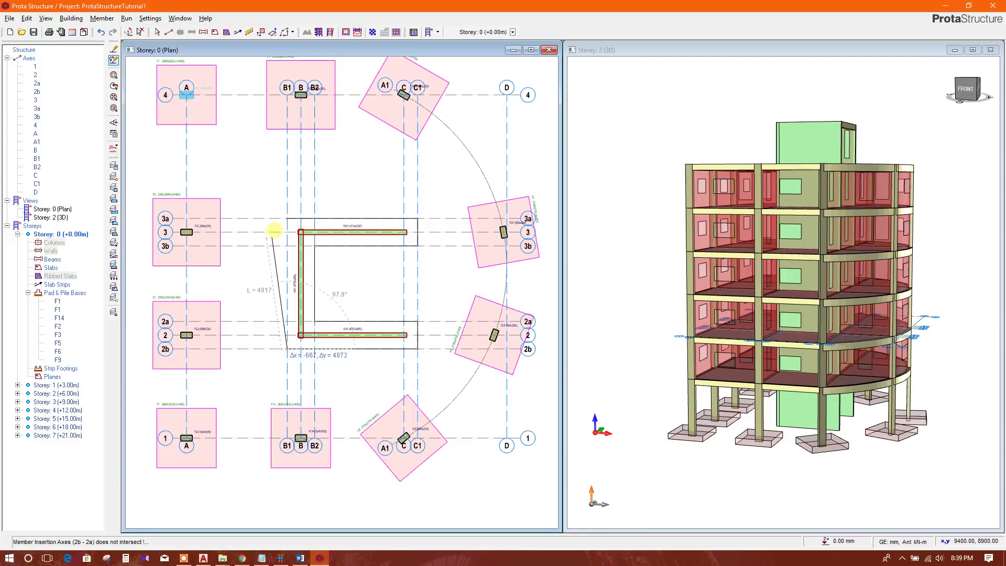
{"action": "left_click", "coordinate": [287, 219]}
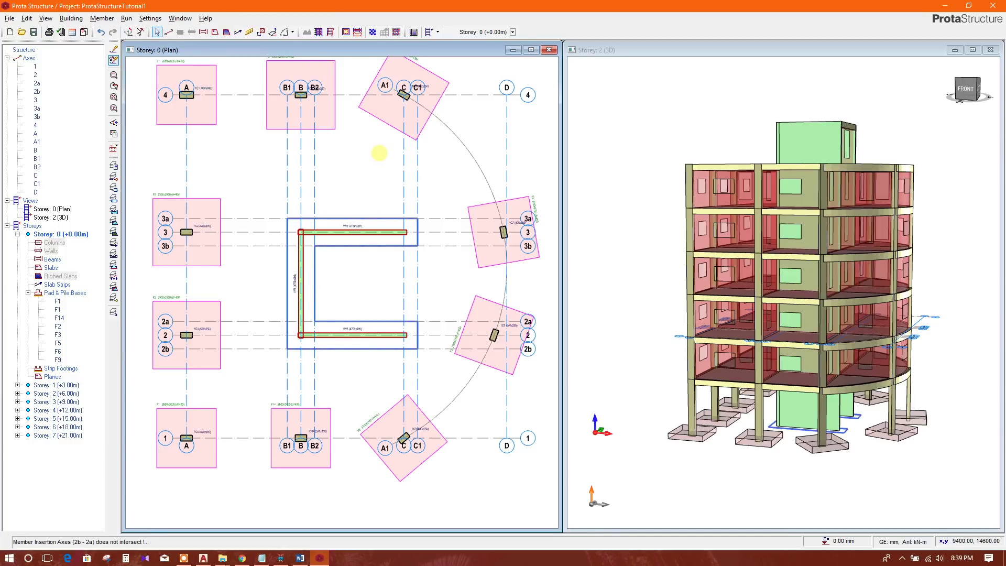
Delete the offset axes B2, B1, 3a and 3b around the core walls.
{"action": "middle_click_drag", "start_coordinate": [378, 210], "coordinate": [375, 198]}
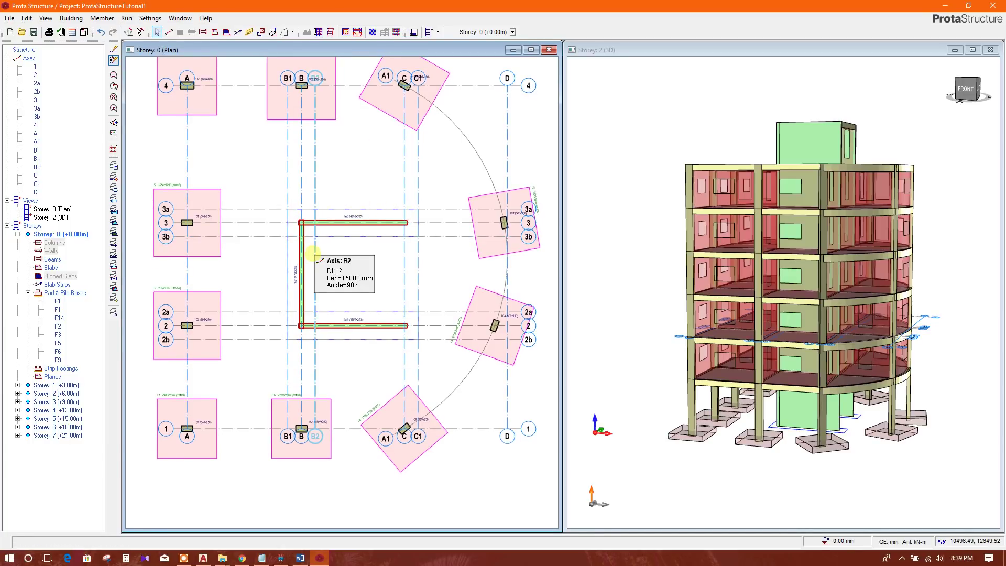
{"action": "left_click", "coordinate": [315, 140]}
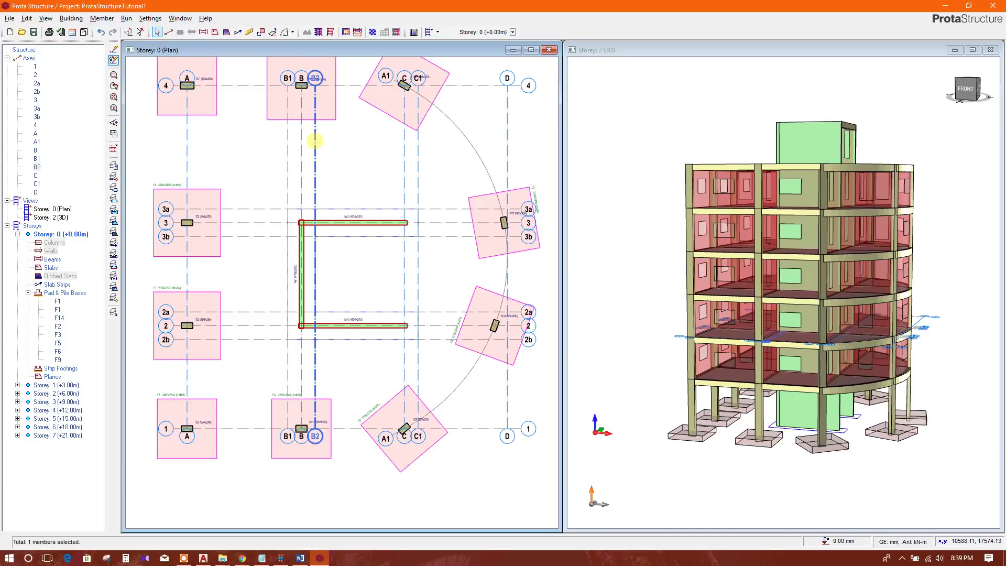
{"action": "key", "text": "Delete"}
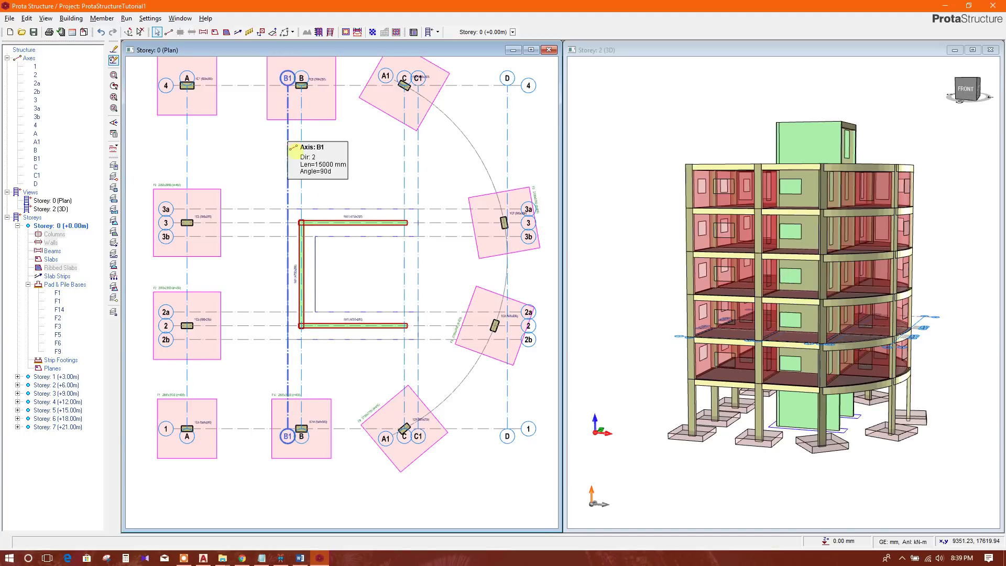
{"action": "left_click", "coordinate": [364, 208]}
{"action": "key", "text": "Delete"}
{"action": "left_click", "coordinate": [449, 236]}
{"action": "key", "text": "Delete"}
Delete the remaining offset axes 2a, 2b and C1.
{"action": "left_click", "coordinate": [428, 313]}
{"action": "key", "text": "Delete"}
{"action": "left_click", "coordinate": [425, 340]}
{"action": "key", "text": "Delete"}
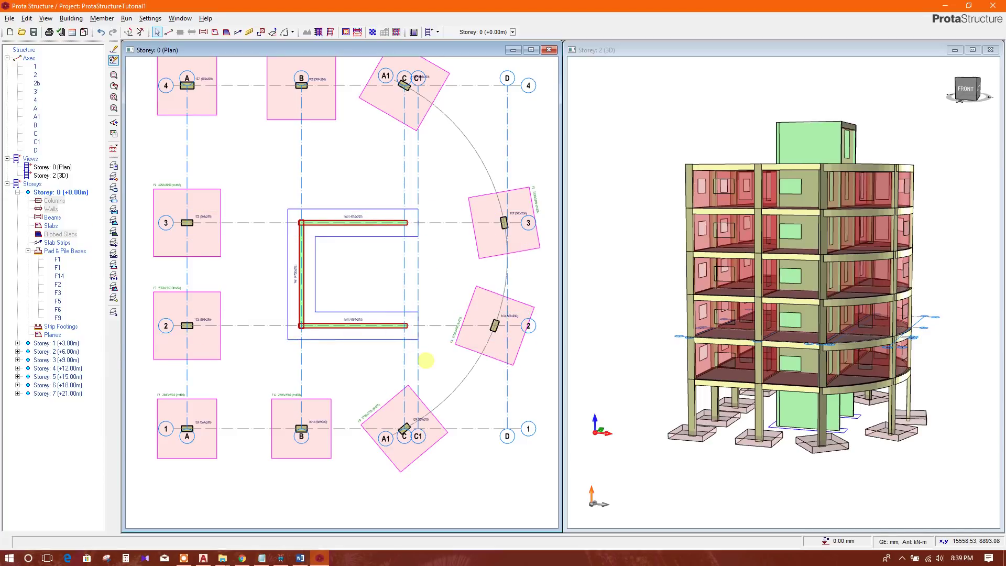
{"action": "left_click", "coordinate": [405, 359]}
{"action": "left_click", "coordinate": [417, 353]}
{"action": "key", "text": "Delete"}
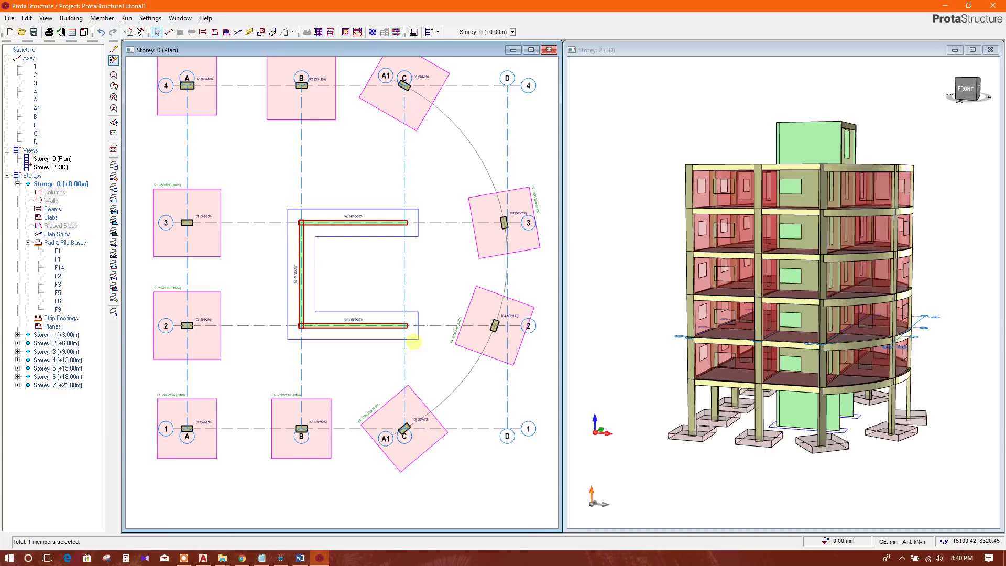
Set up a new slab with a depth of 400 mm and a concrete cover of 75 mm.
{"action": "scroll", "coordinate": [358, 203], "scroll_direction": "up", "scroll_amount": 1}
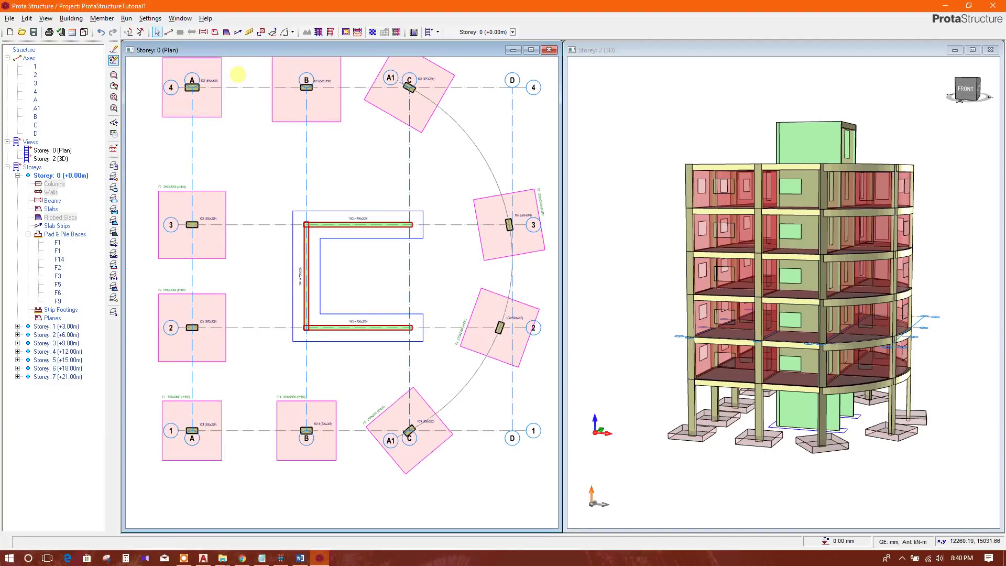
{"action": "left_click", "coordinate": [215, 32]}
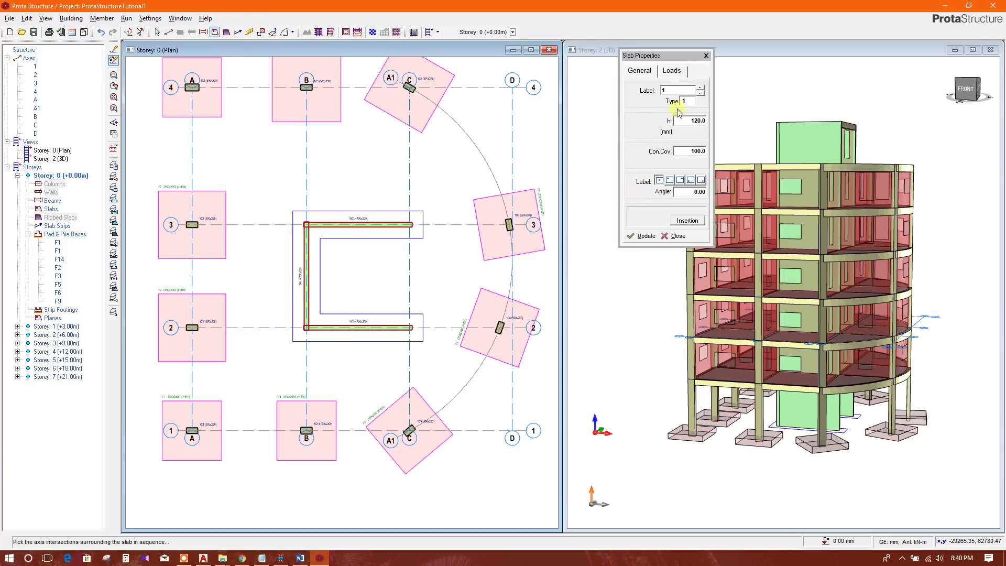
{"action": "double_click", "coordinate": [690, 120]}
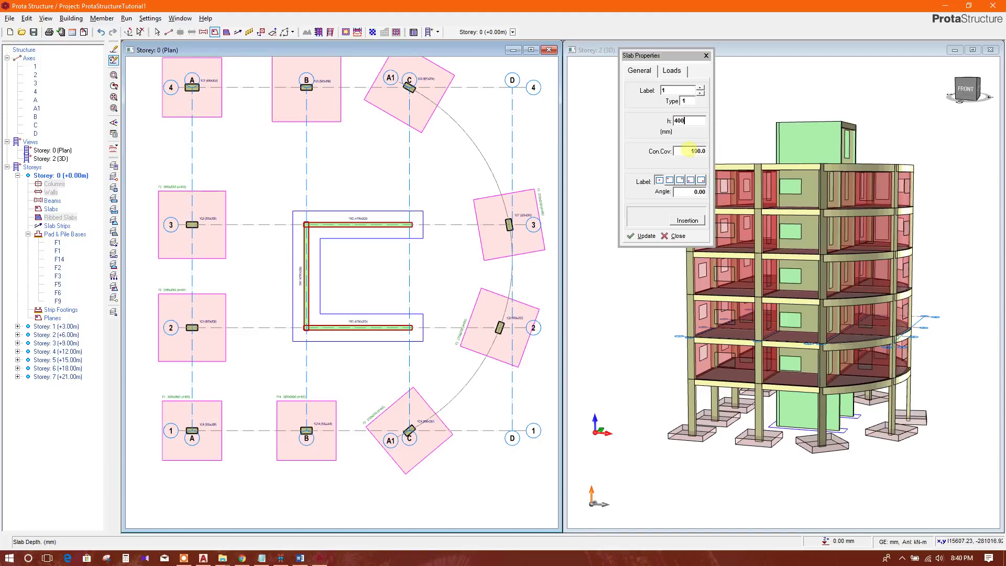
{"action": "double_click", "coordinate": [684, 151]}
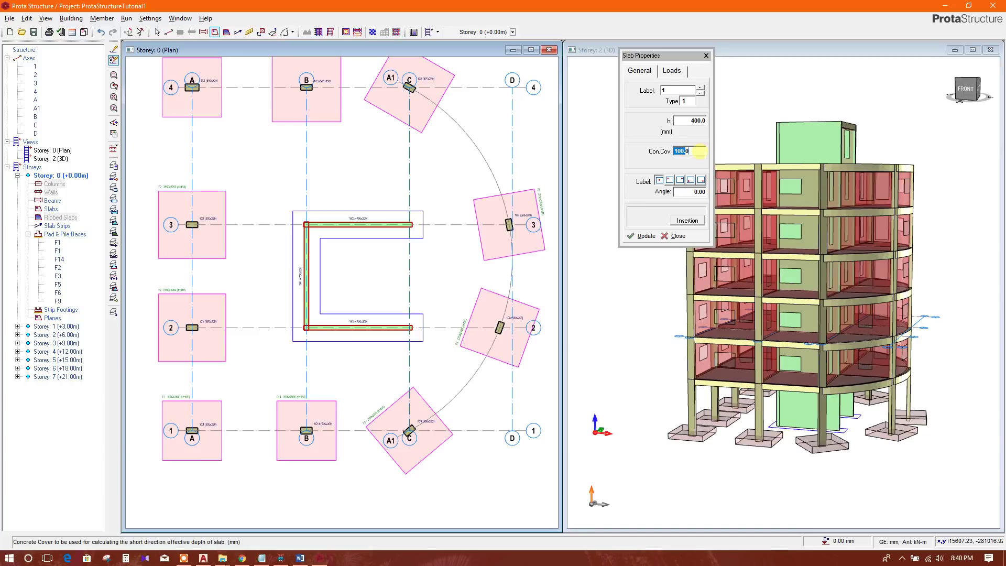
{"action": "double_click", "coordinate": [685, 121]}
{"action": "double_click", "coordinate": [690, 151]}
{"action": "double_click", "coordinate": [688, 122]}
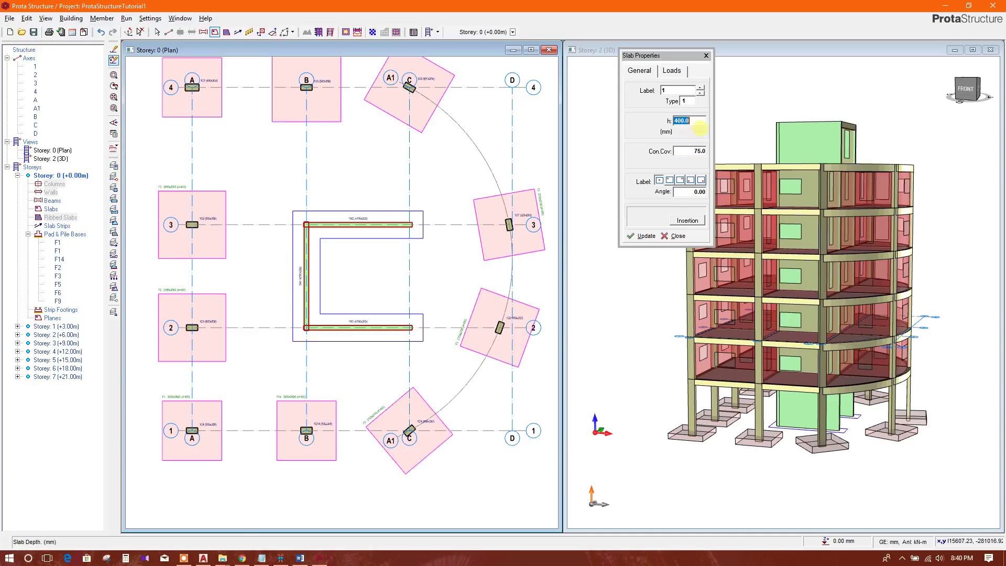
Insert the slab inside the C-shaped edge around the core walls using the Beam Region method.
{"action": "left_click", "coordinate": [696, 219]}
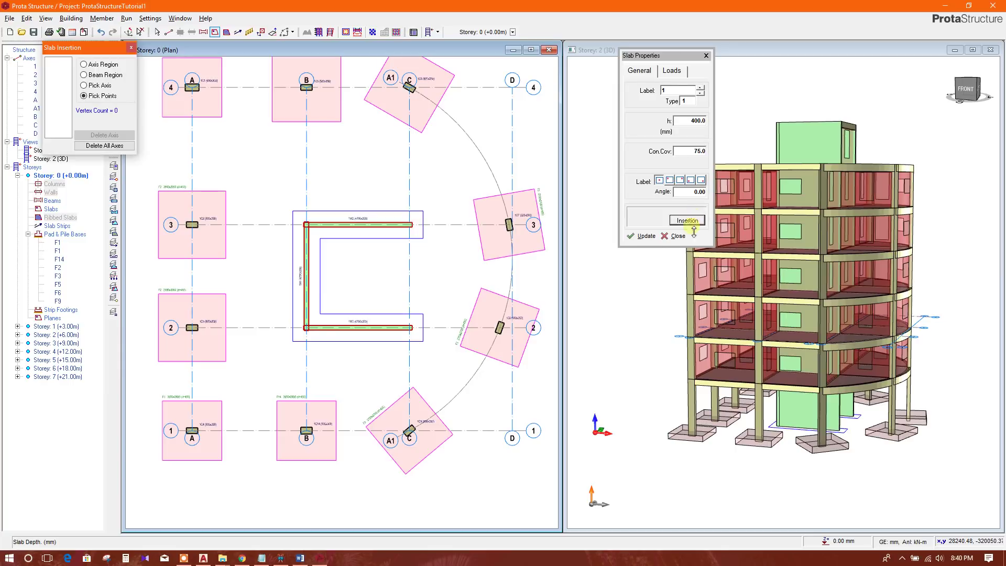
{"action": "left_click", "coordinate": [98, 76]}
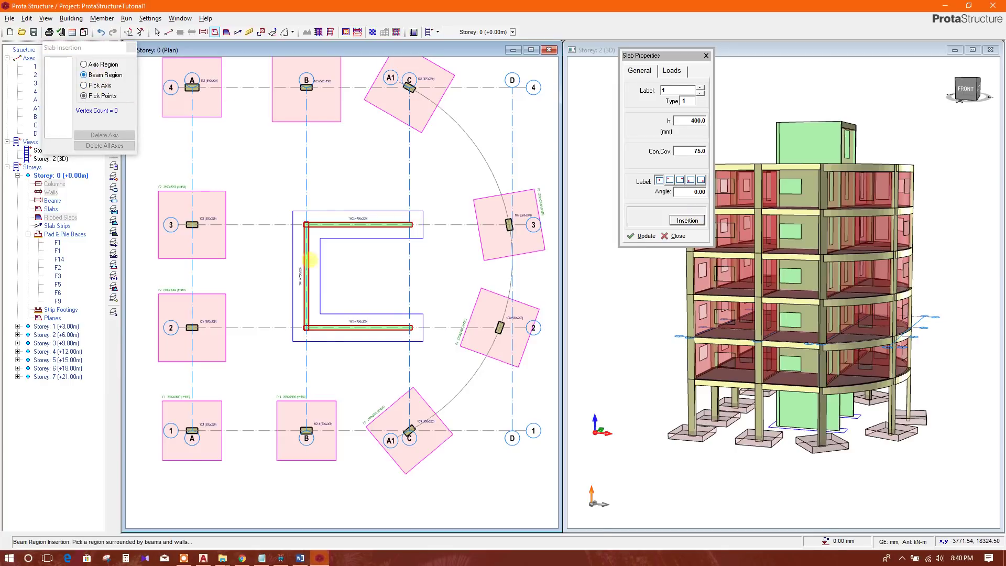
{"action": "left_click", "coordinate": [391, 236]}
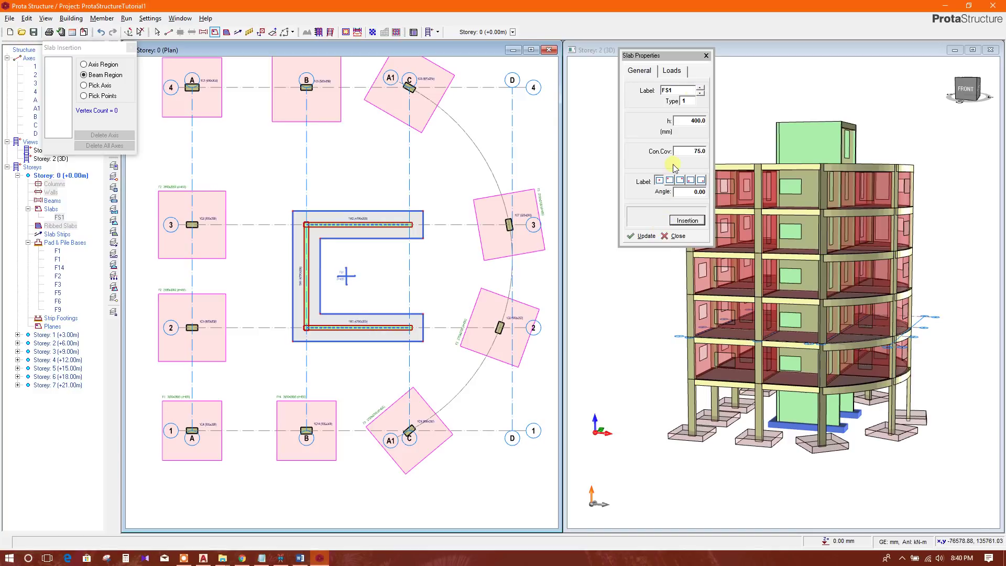
{"action": "left_click", "coordinate": [675, 235]}
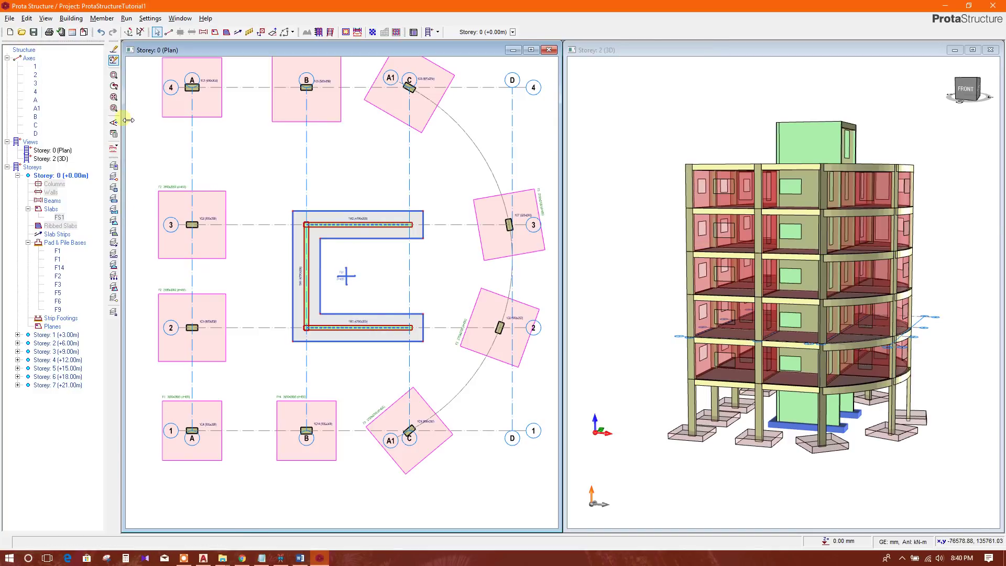